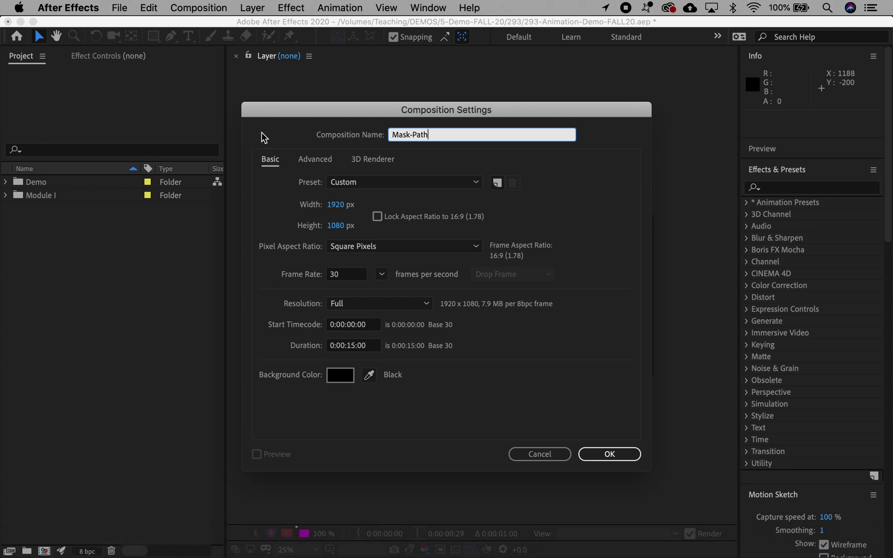
# - Create the Mask-Path composition at 1200 x 1200 px with a duration of 0:00:07:00
pyautogui.click(335, 205)
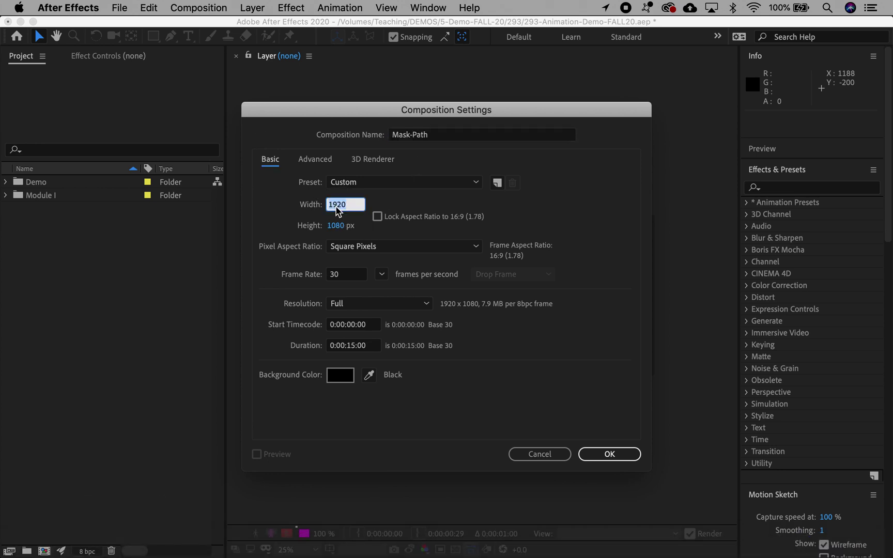
pyautogui.write('1200')
pyautogui.press('Tab')
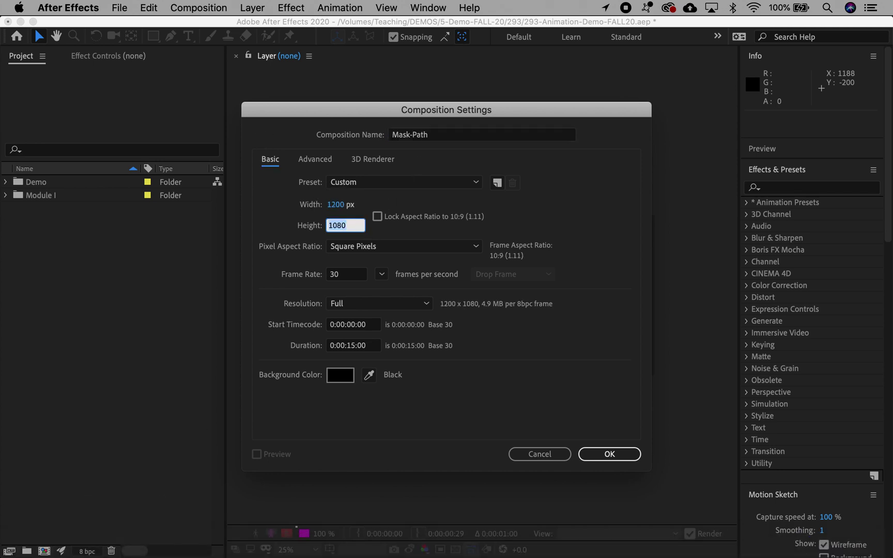
pyautogui.write('1200')
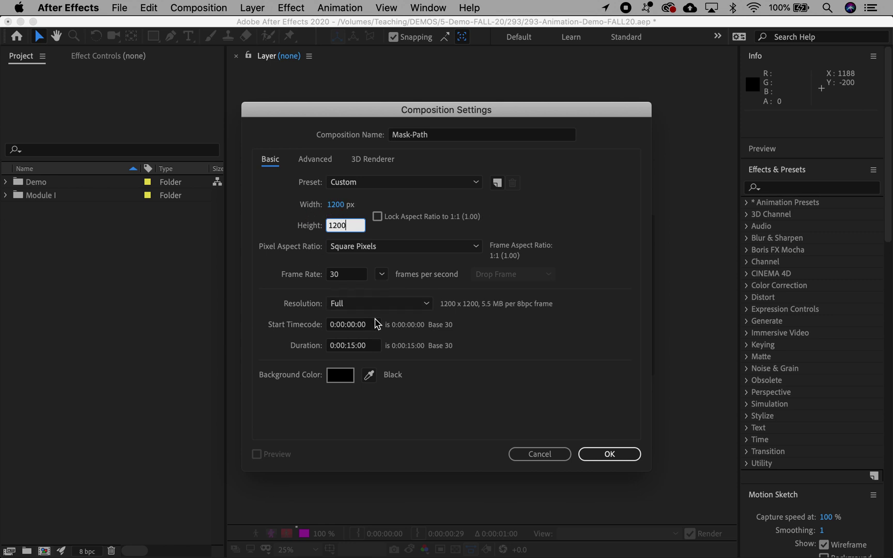
pyautogui.click(352, 345)
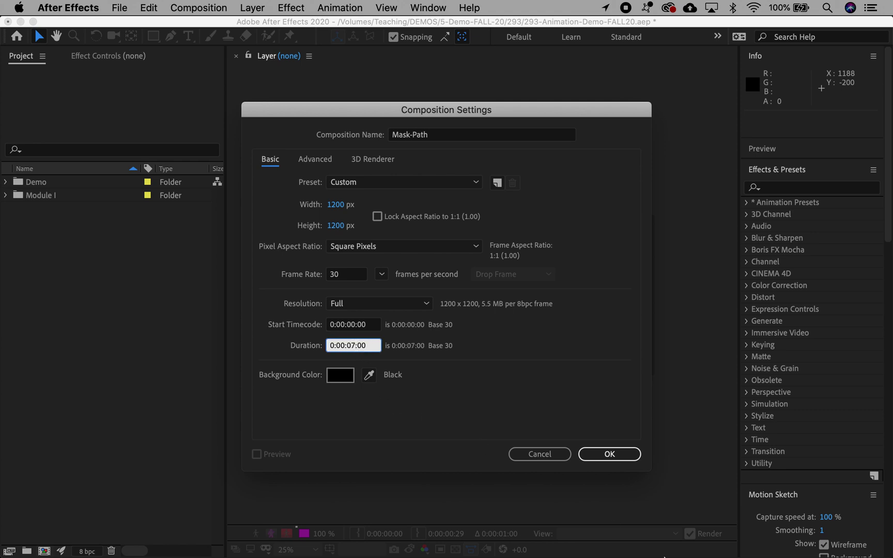
pyautogui.click(610, 455)
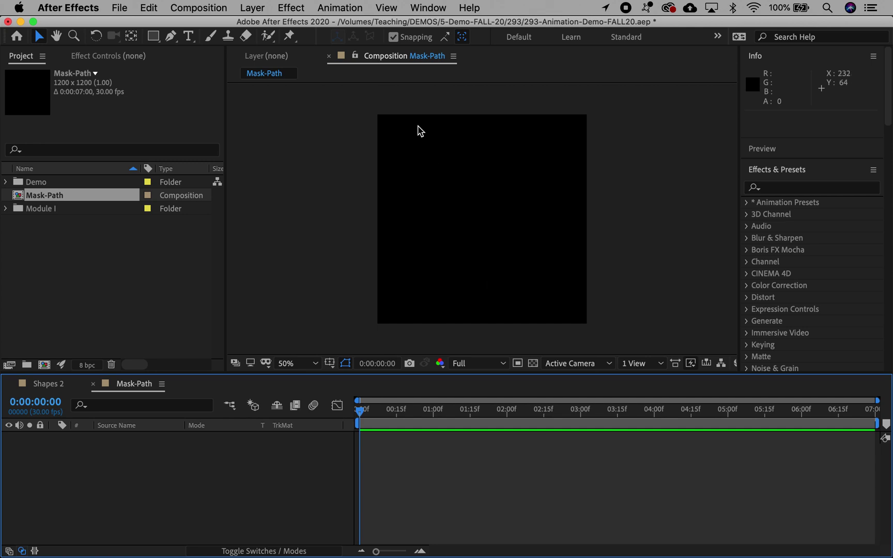
# - Add a new 1200 x 1200 px solid layer coloured pure red (FF0000)
pyautogui.click(252, 8)
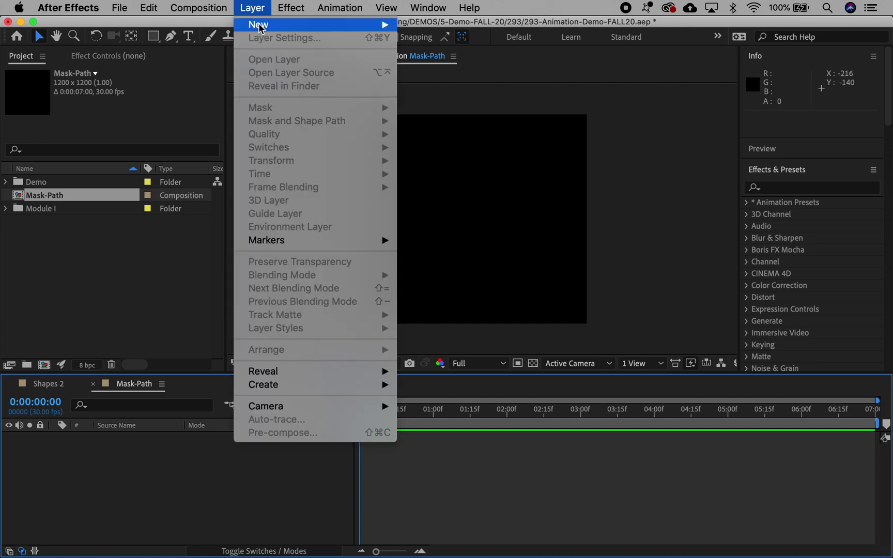
pyautogui.moveTo(292, 24)
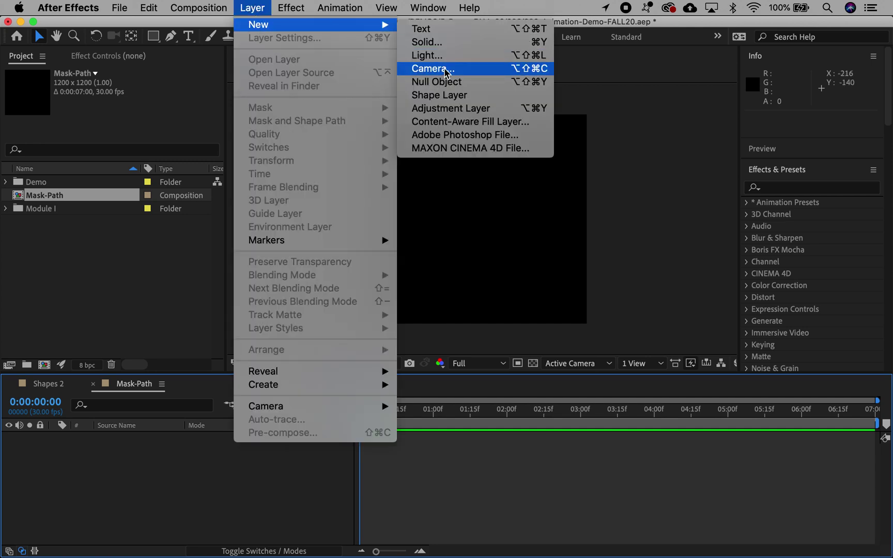
pyautogui.click(484, 42)
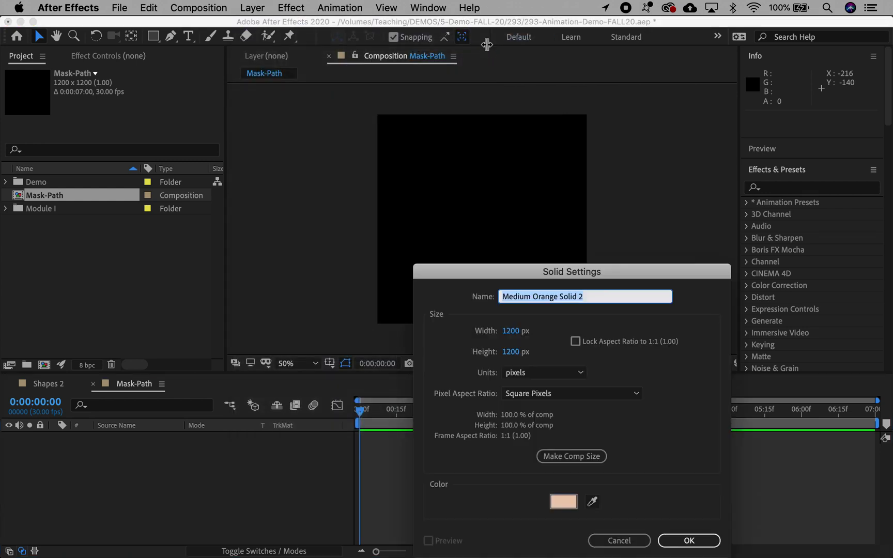
pyautogui.click(563, 503)
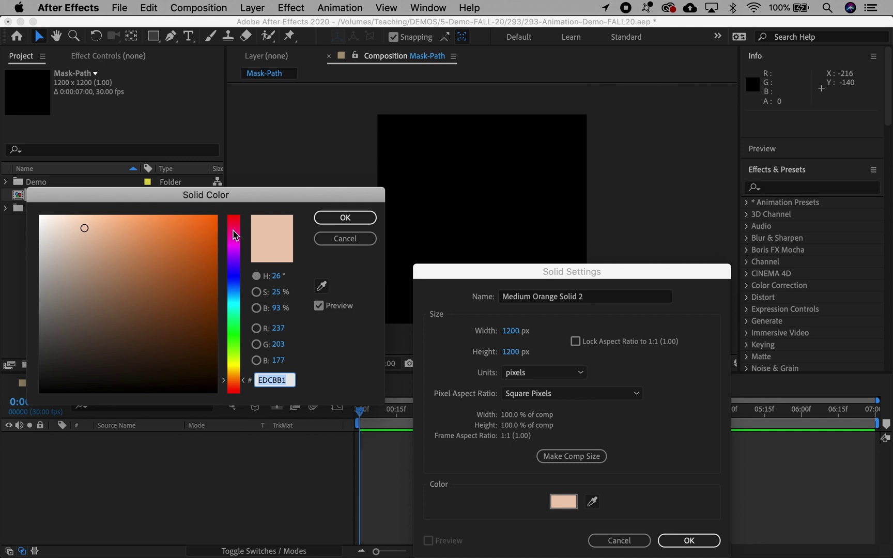
pyautogui.moveTo(234, 231); pyautogui.dragTo(235, 209)
pyautogui.click(216, 218)
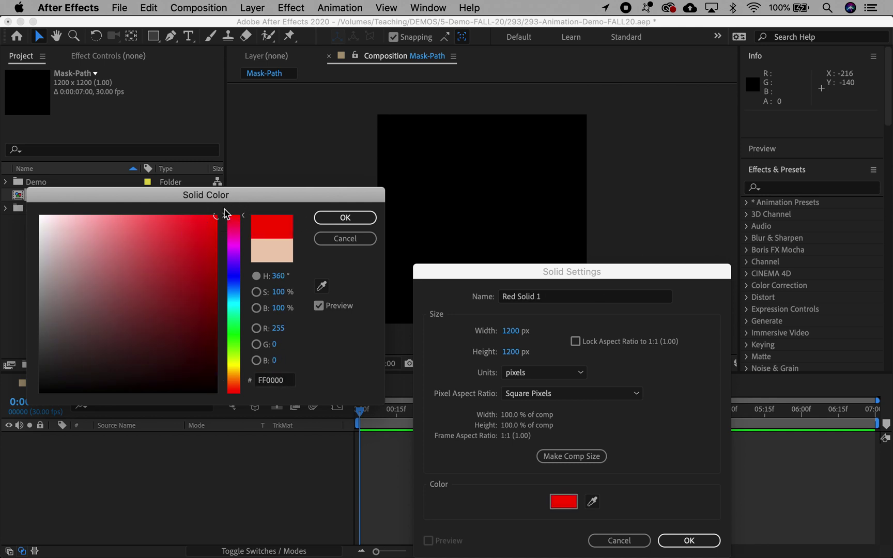
pyautogui.click(342, 218)
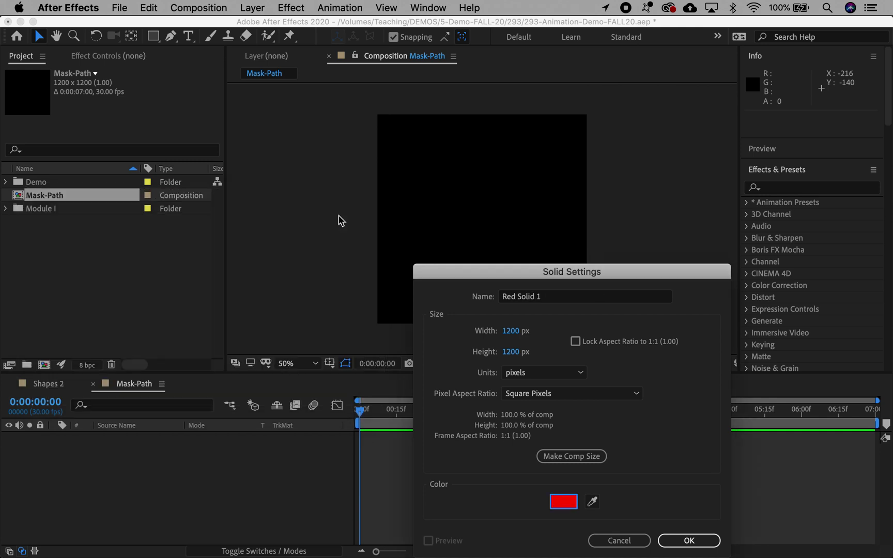
pyautogui.click(709, 540)
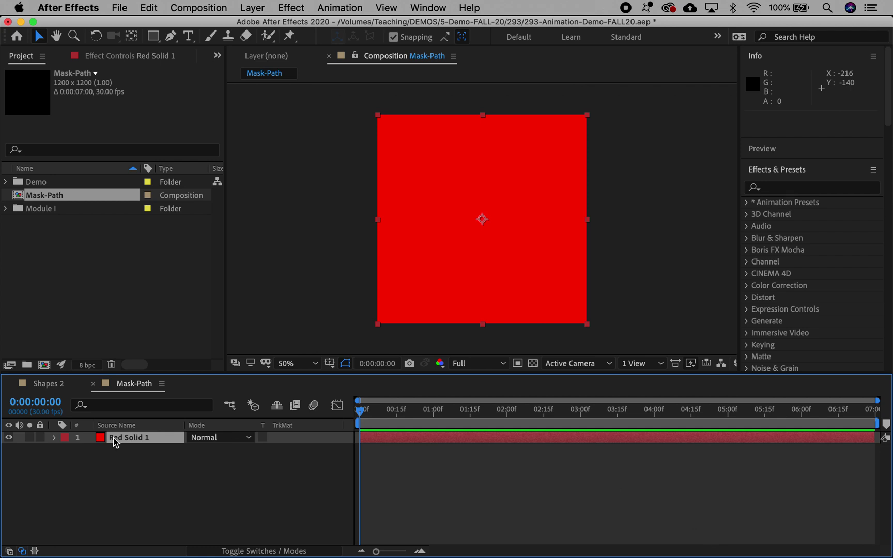
# - Add an empty shape layer above the red solid and set its fill colour to black (000000)
pyautogui.click(53, 476)
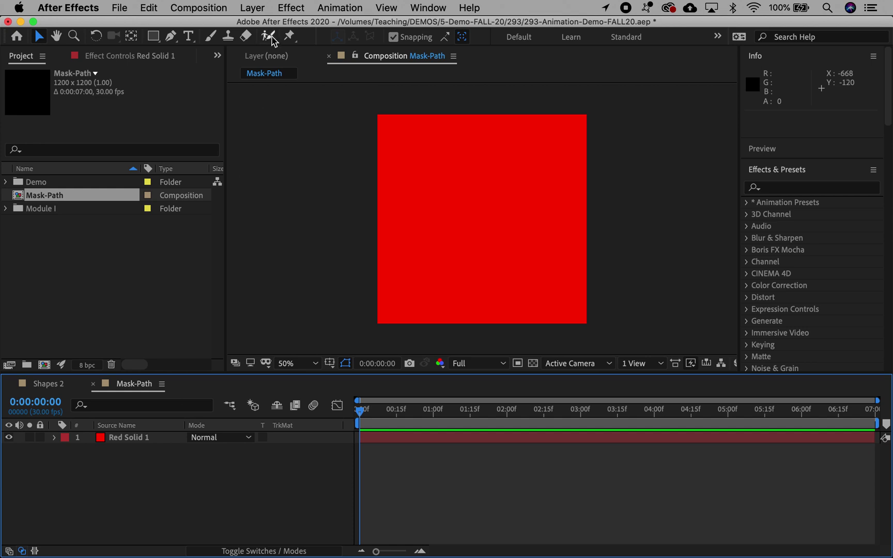
pyautogui.click(261, 9)
pyautogui.moveTo(260, 25)
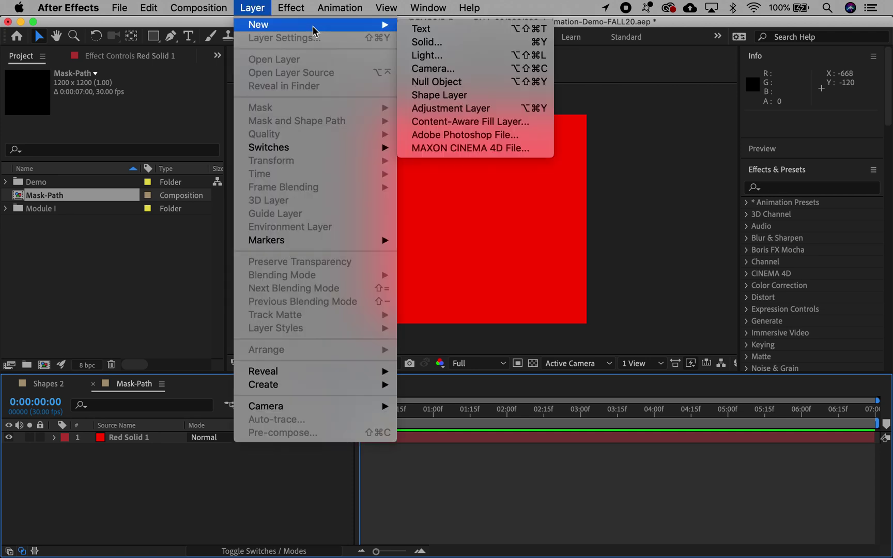
pyautogui.click(443, 94)
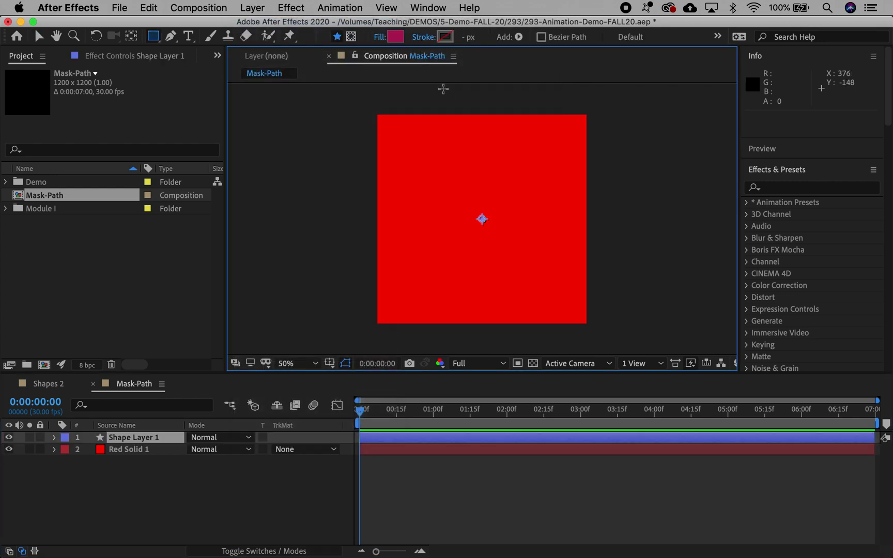
pyautogui.click(396, 39)
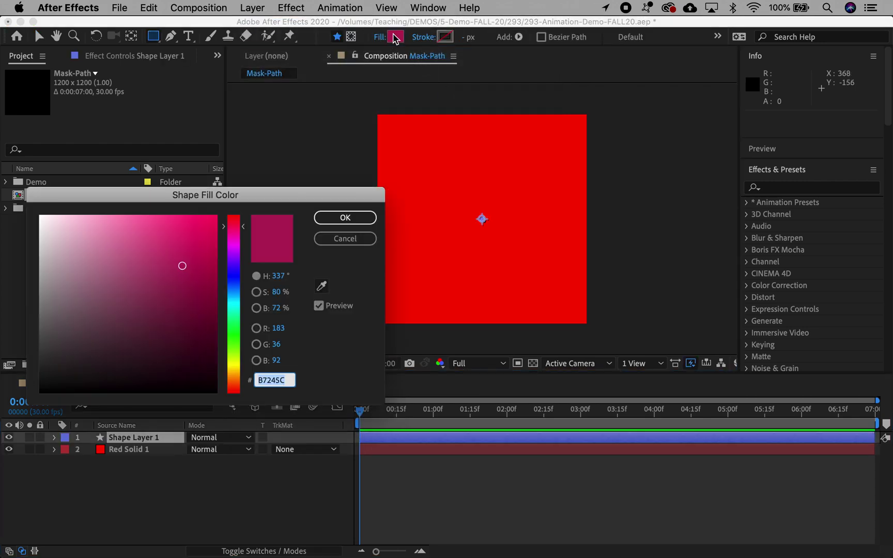
pyautogui.moveTo(152, 300)
pyautogui.mouseDown()
pyautogui.moveTo(239, 482)
pyautogui.moveTo(244, 428)
pyautogui.mouseUp()
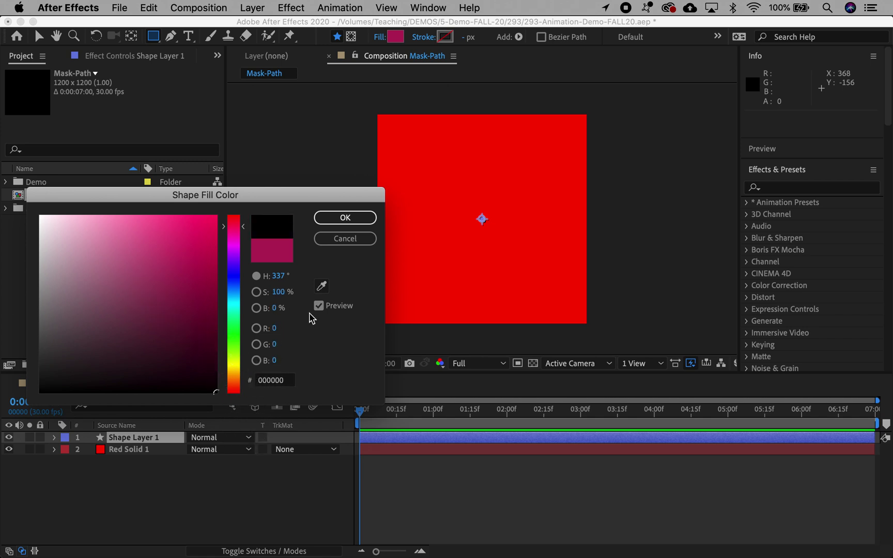
pyautogui.click(339, 218)
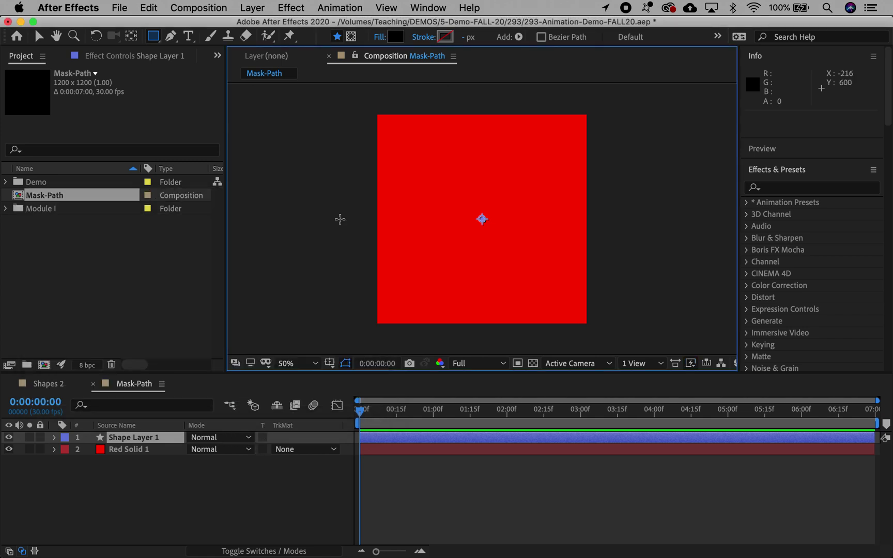
# - Draw a narrow vertical ellipse about 62 x 153 px on the shape layer, above and left of the composition's centre
pyautogui.click(153, 36)
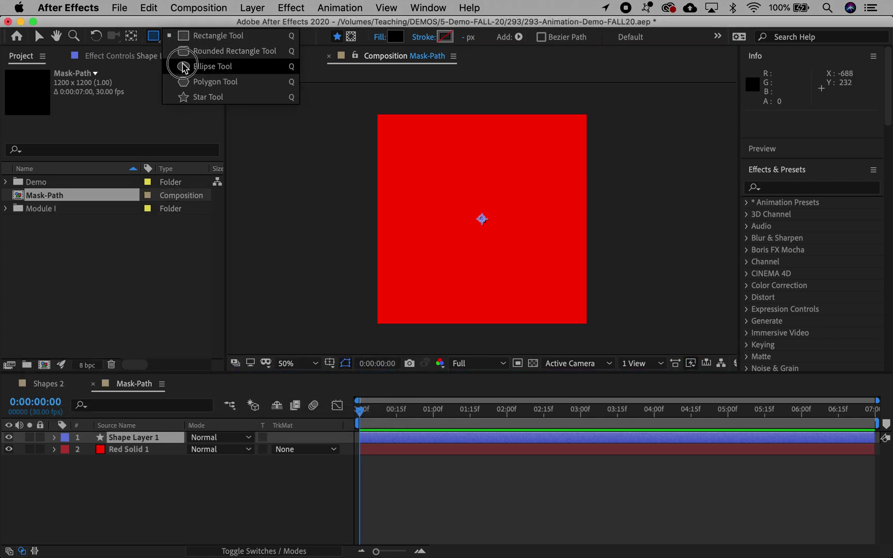
pyautogui.click(185, 67)
pyautogui.moveTo(438, 182); pyautogui.dragTo(449, 209)
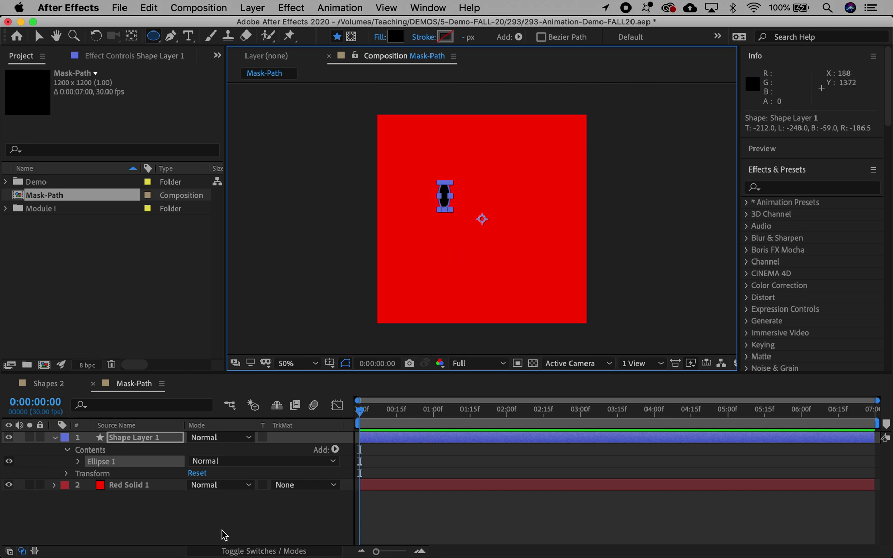
pyautogui.click(199, 510)
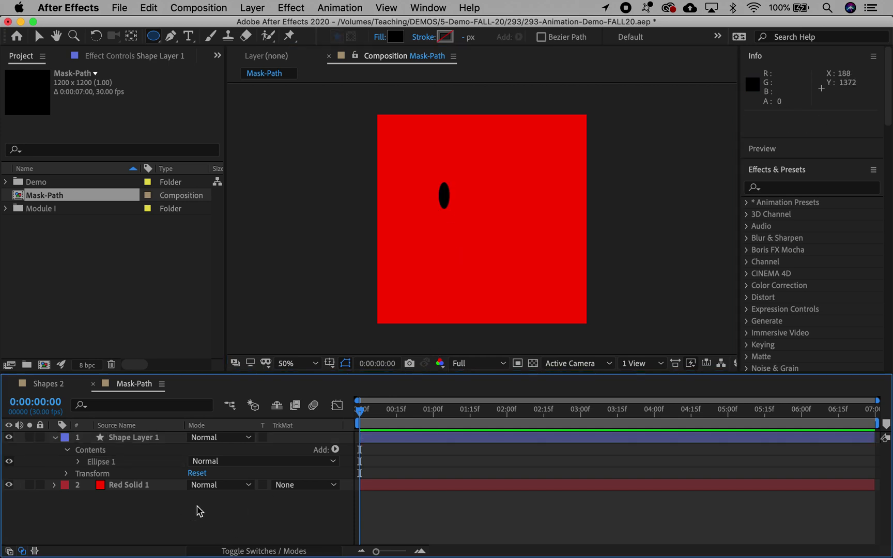
# - Duplicate the ellipse within the shape layer and move the copy right to position -40.3, -135.5 as a second eye
pyautogui.click(95, 464)
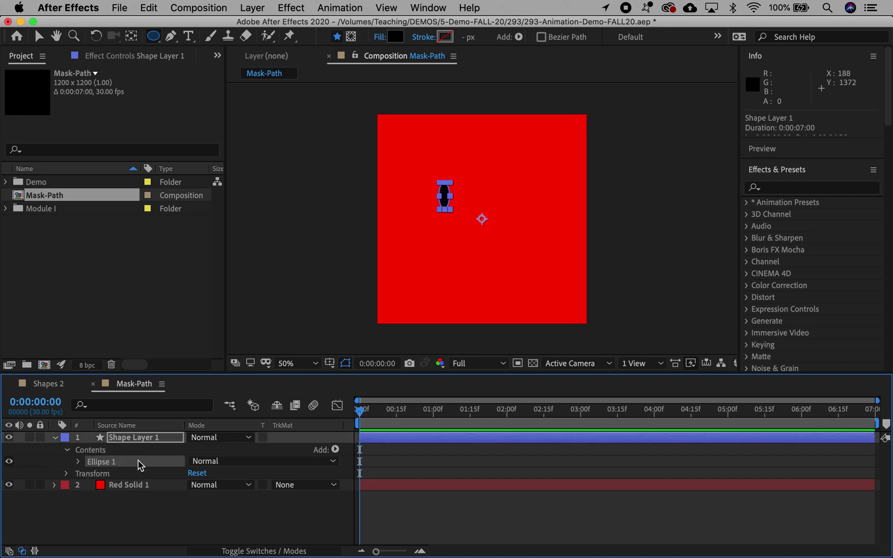
pyautogui.press('super+d')
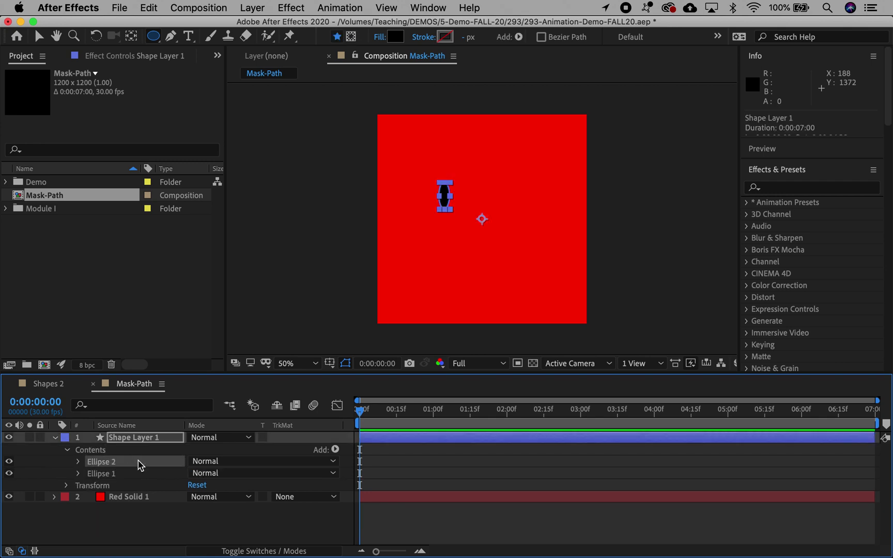
pyautogui.click(77, 462)
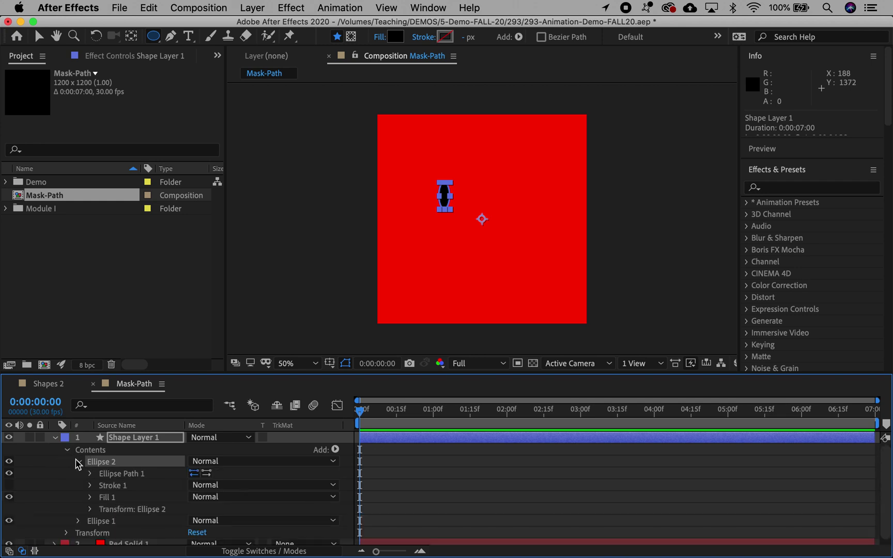
pyautogui.click(92, 510)
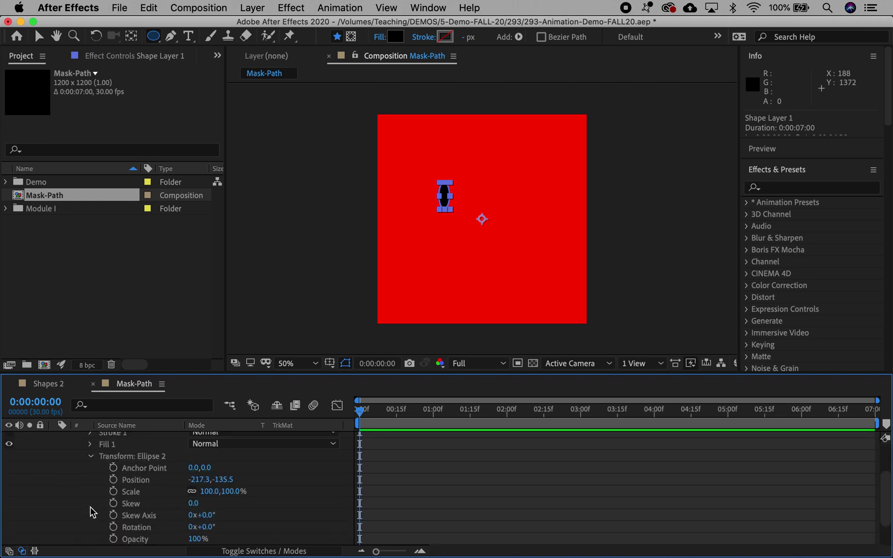
pyautogui.moveTo(223, 479); pyautogui.dragTo(288, 481)
pyautogui.press('super+z')
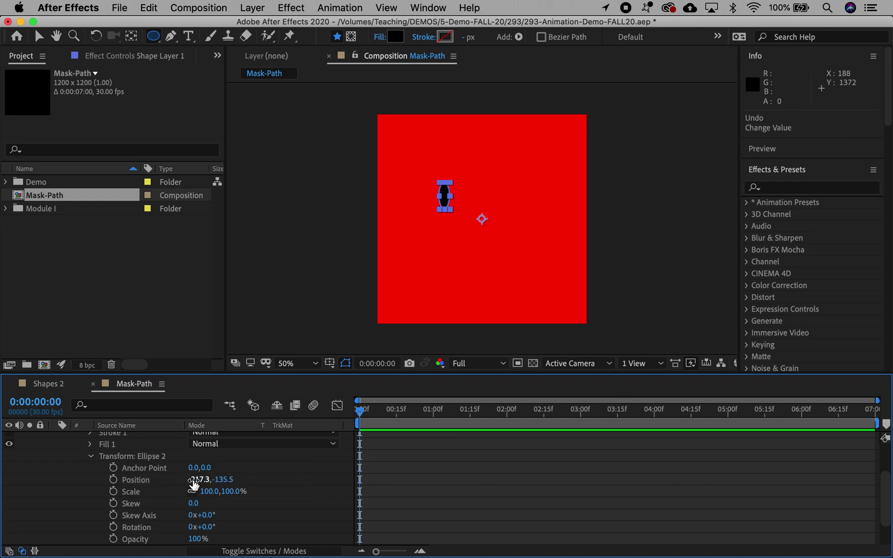
pyautogui.moveTo(194, 479); pyautogui.dragTo(319, 481)
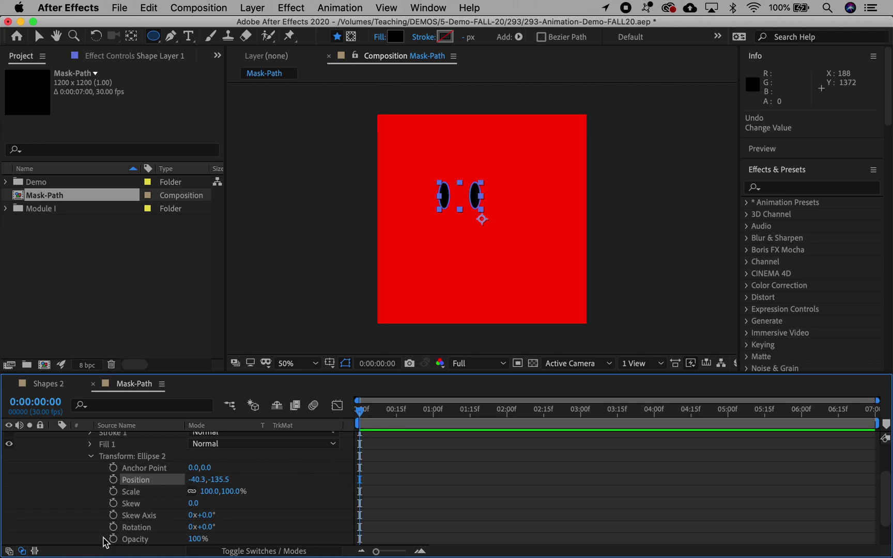
# - Move the whole shape layer with both ellipses right to position 677, 600
pyautogui.scroll(-3, 104, 542)
pyautogui.click(87, 528)
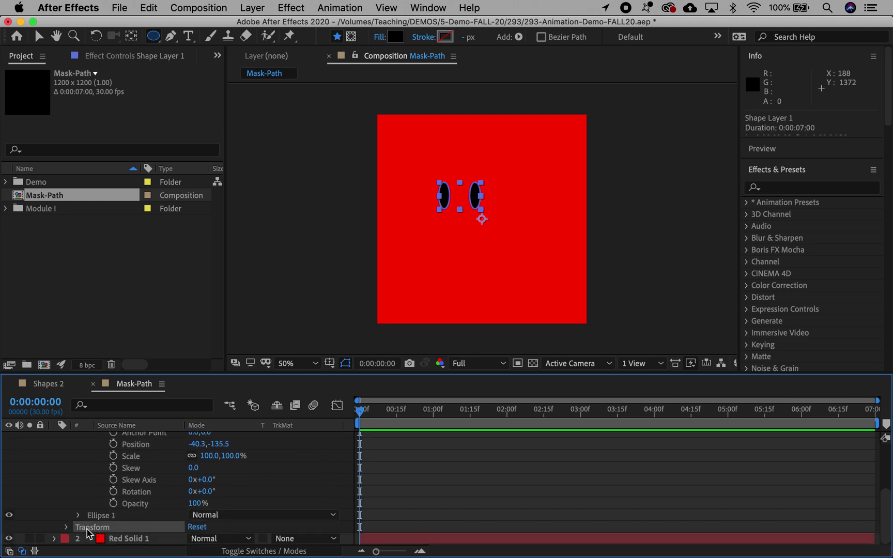
pyautogui.click(66, 527)
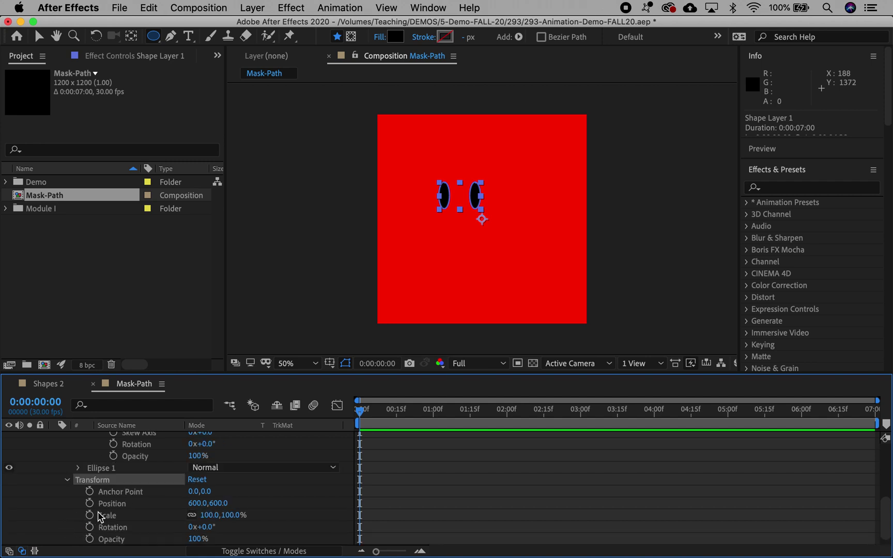
pyautogui.moveTo(193, 502); pyautogui.dragTo(241, 499)
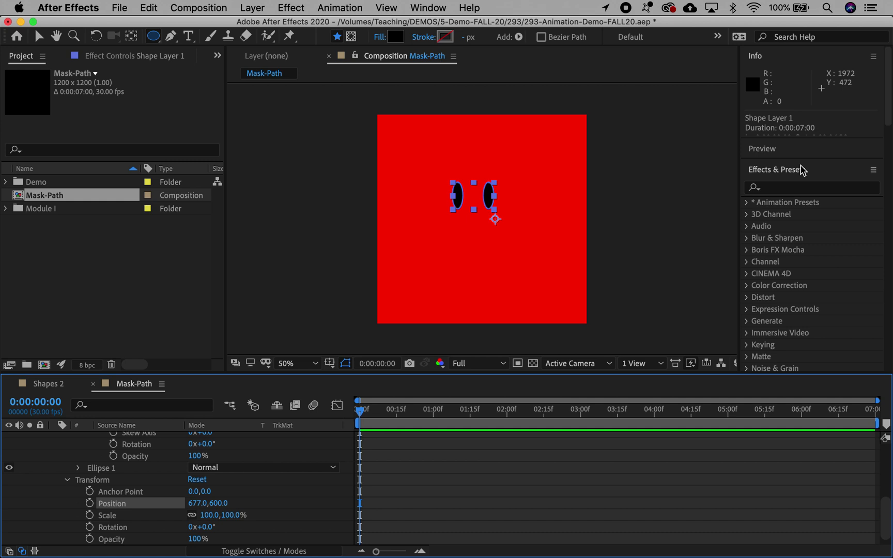
# - Align the shape layer vertically and horizontally to the centre of the composition
pyautogui.click(420, 7)
pyautogui.moveTo(424, 25)
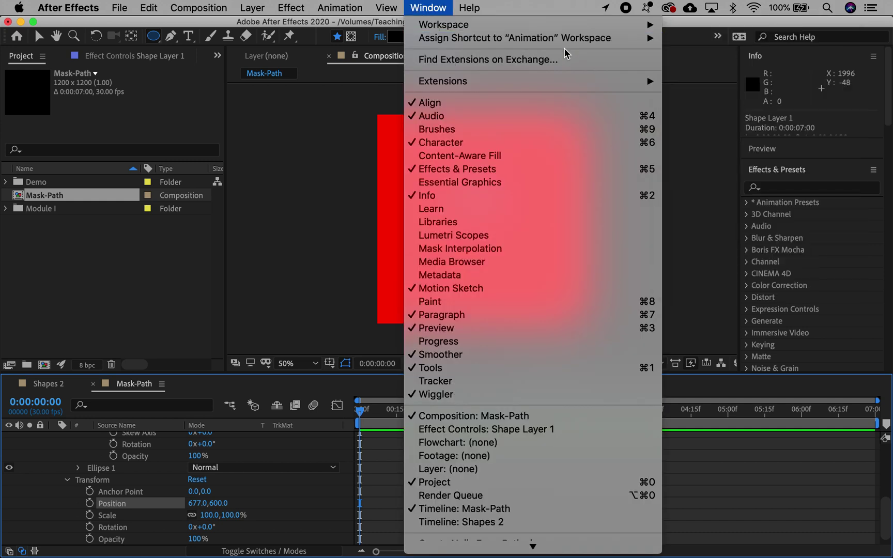
pyautogui.click(556, 102)
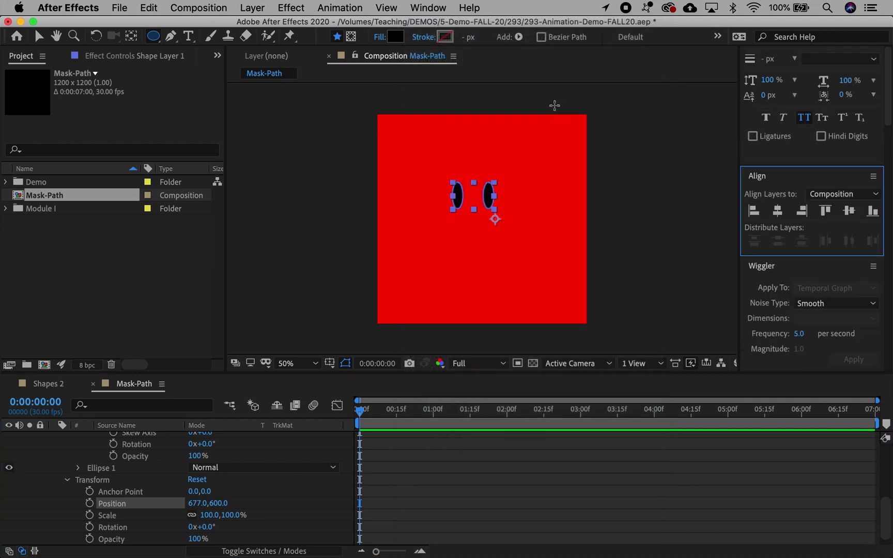
pyautogui.click(849, 213)
pyautogui.click(777, 212)
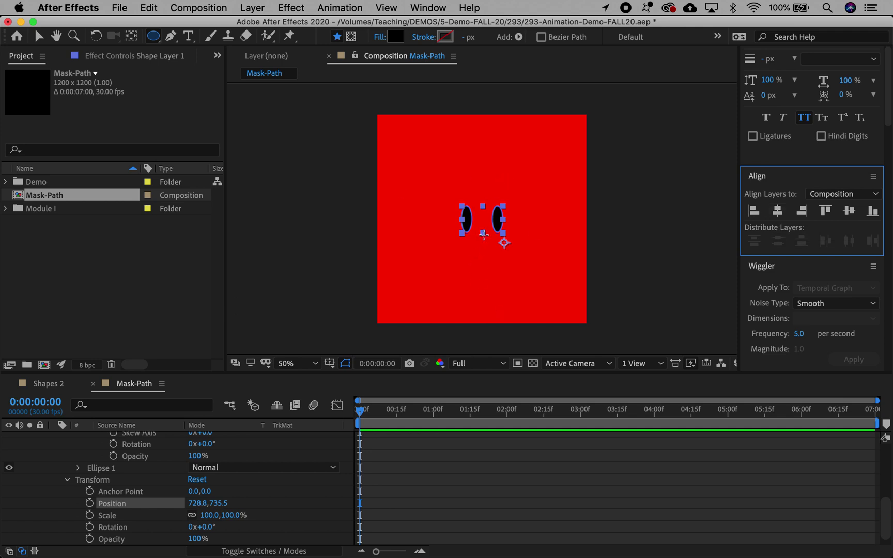
# - Center the anchor point of the eyes' shape layer within its layer content
pyautogui.rightClick(482, 232)
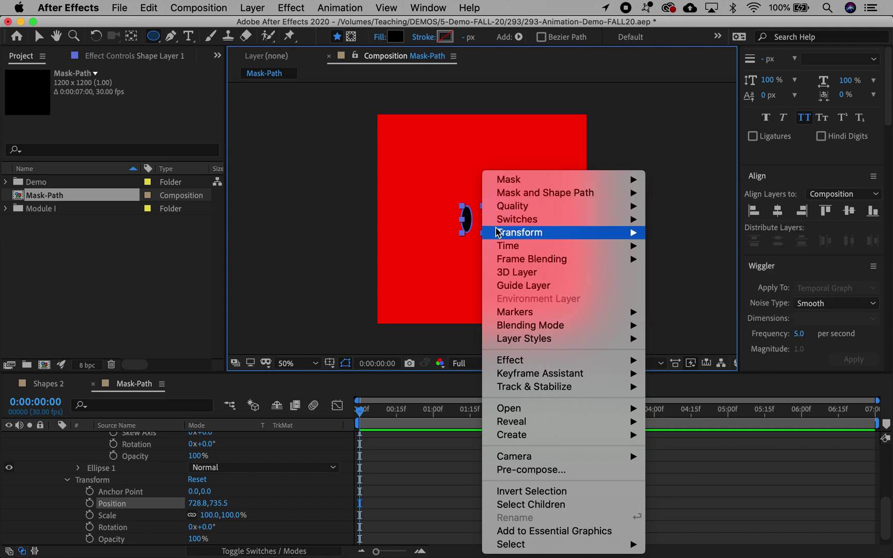
pyautogui.moveTo(498, 232)
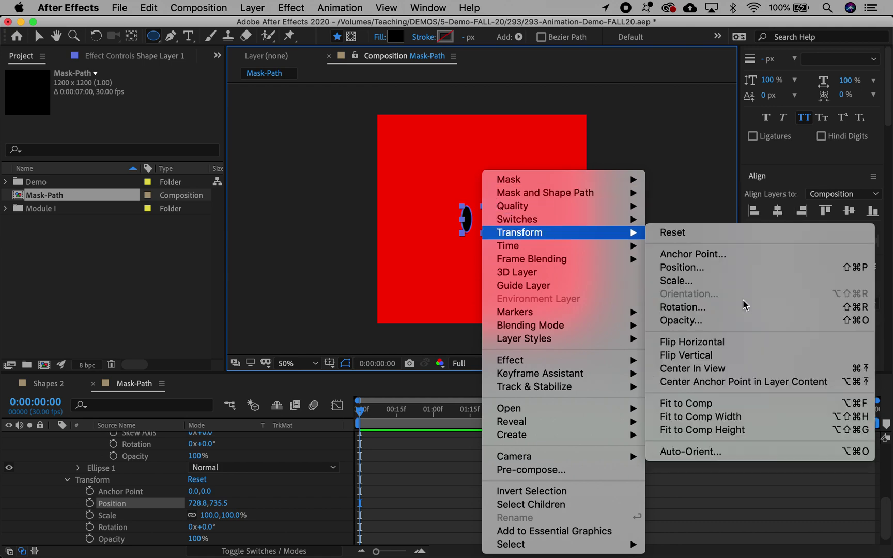
pyautogui.click(712, 382)
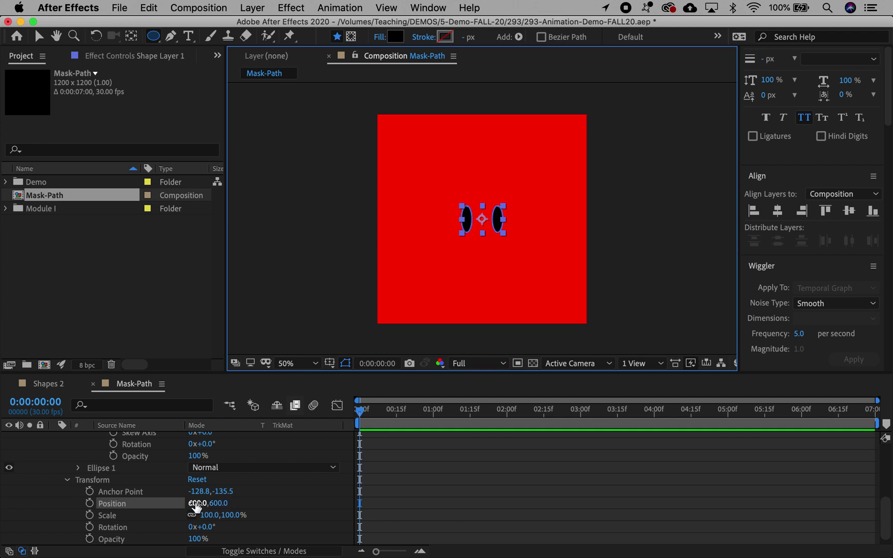
# - Raise the eyes' shape layer to position 600, 485 and deselect it
pyautogui.moveTo(215, 505); pyautogui.dragTo(151, 494)
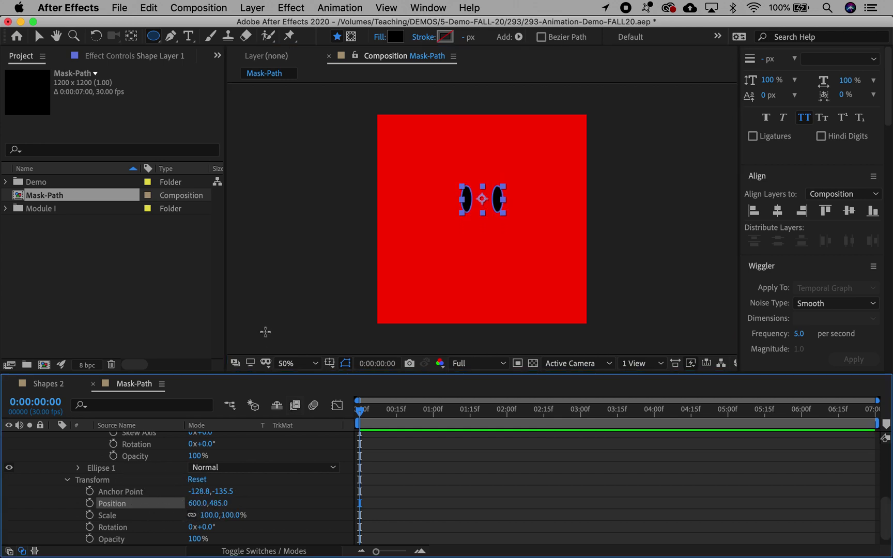
pyautogui.press('v')
pyautogui.click(328, 319)
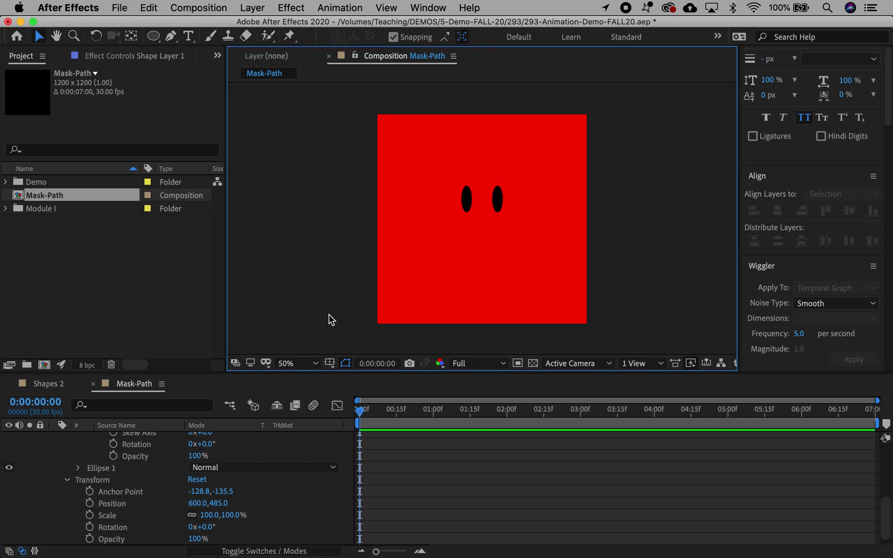
# - Rename Shape Layer 1 as Eyes and collapse its properties in the timeline
pyautogui.scroll(6, 253, 508)
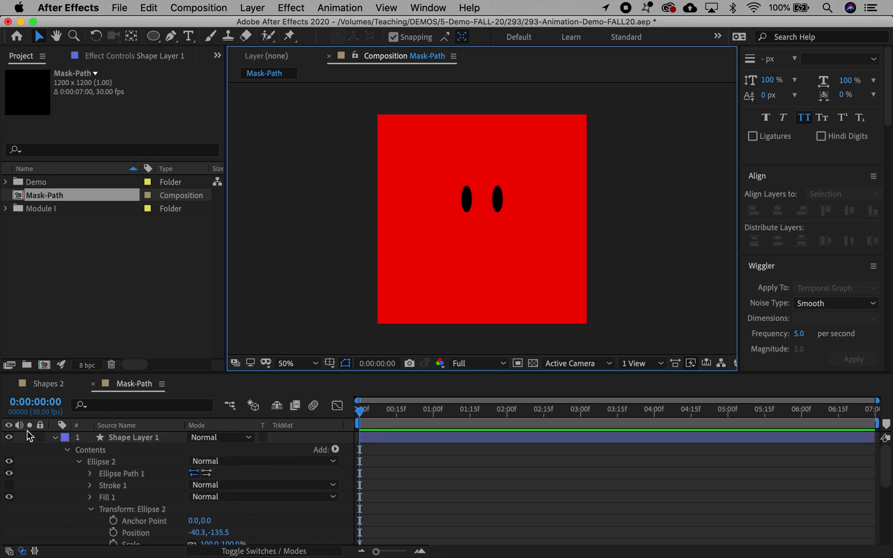
pyautogui.click(113, 439)
pyautogui.press('Return')
pyautogui.write('Eyes')
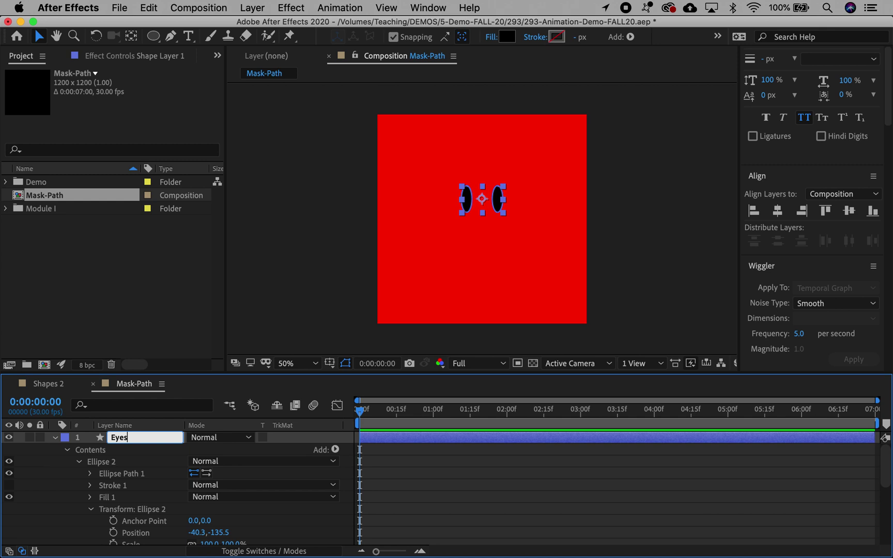
pyautogui.press('Return')
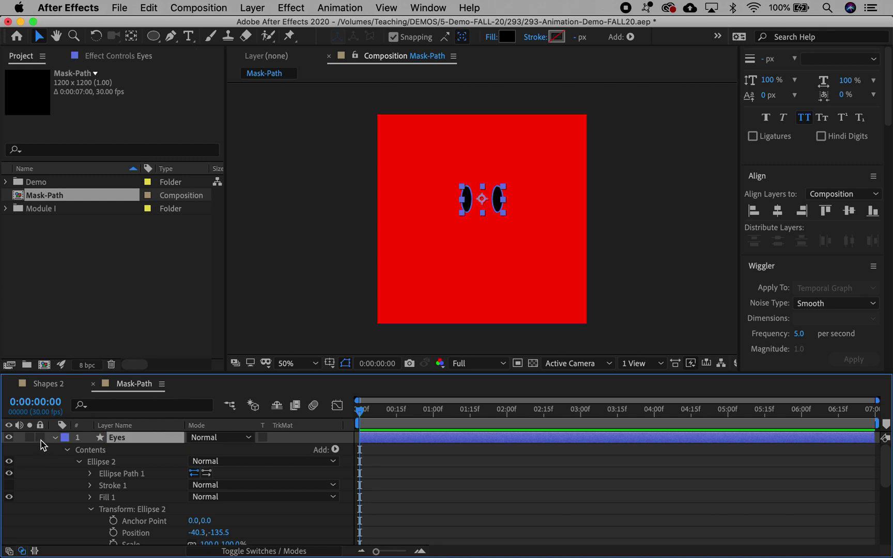
pyautogui.click(55, 437)
pyautogui.click(114, 483)
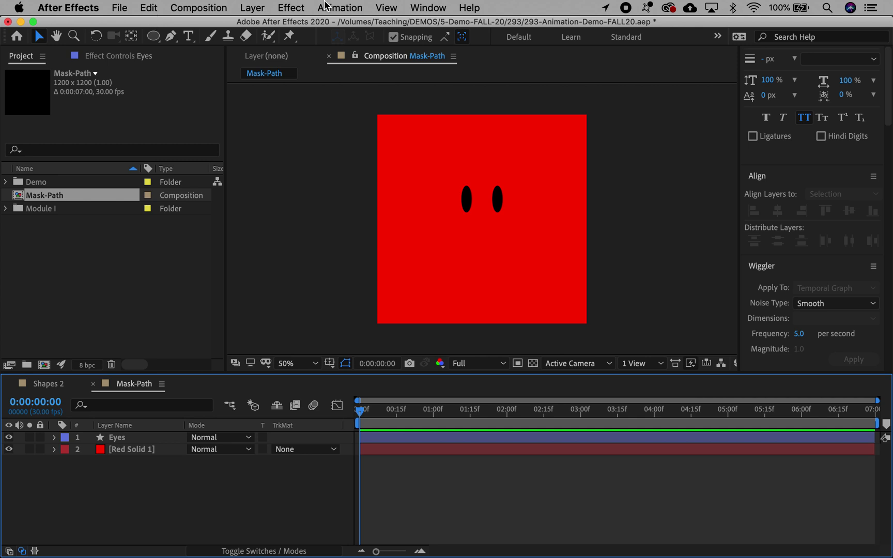
# - Show the rulers and place a horizontal guide below the eyes, roughly two-thirds of the way down the composition
pyautogui.click(386, 8)
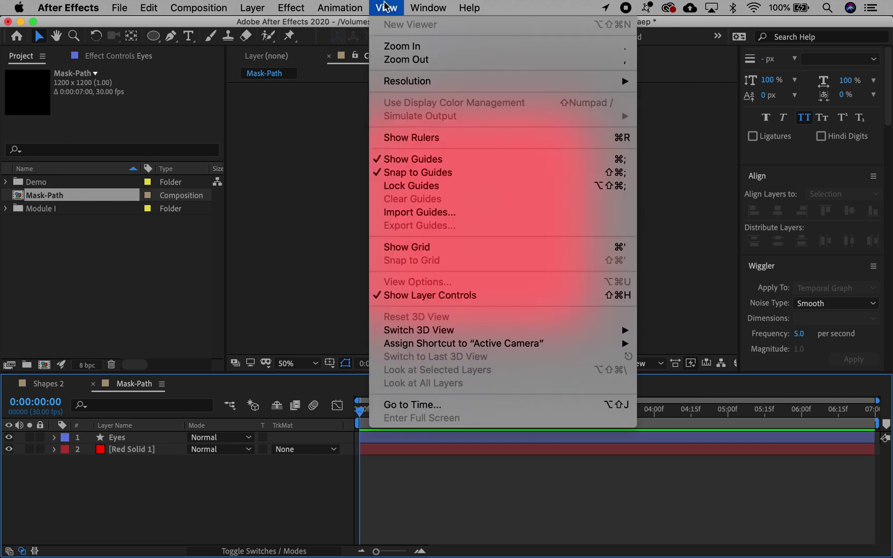
pyautogui.click(378, 137)
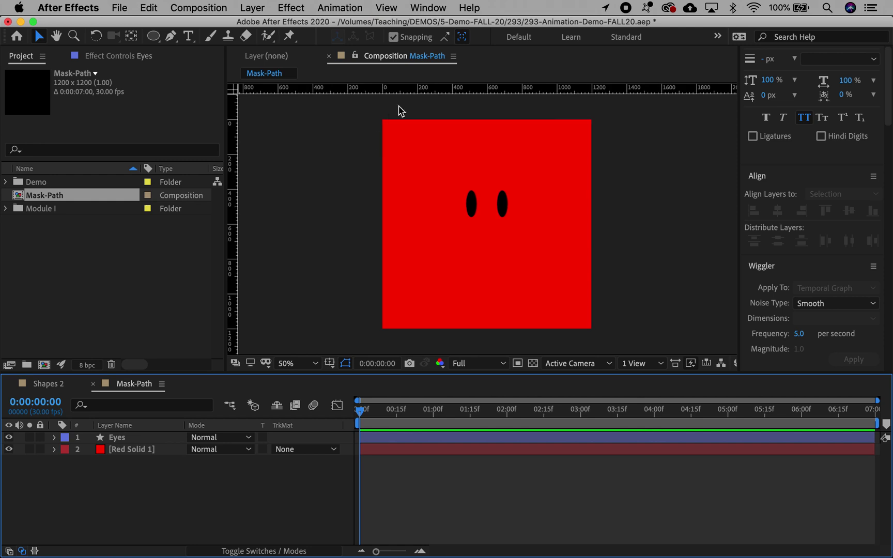
pyautogui.moveTo(443, 88); pyautogui.dragTo(433, 253)
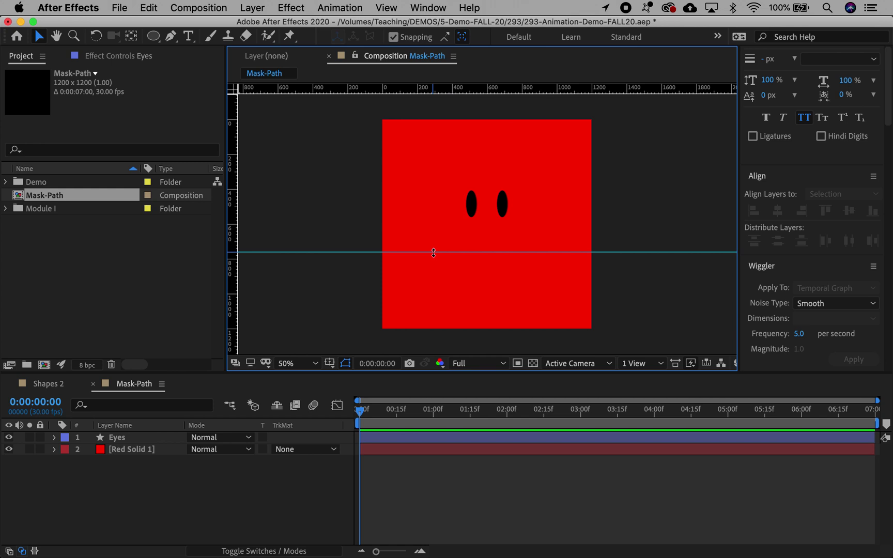
# - With no layer selected, draw an open three-point Pen path below the eyes, its middle point on the guide and both ends lower
pyautogui.click(110, 490)
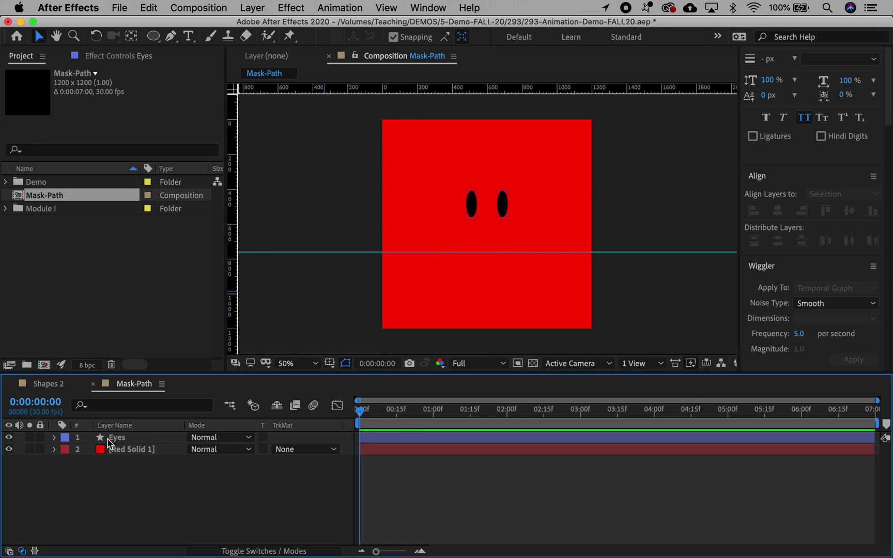
pyautogui.click(141, 480)
pyautogui.click(120, 477)
pyautogui.click(152, 36)
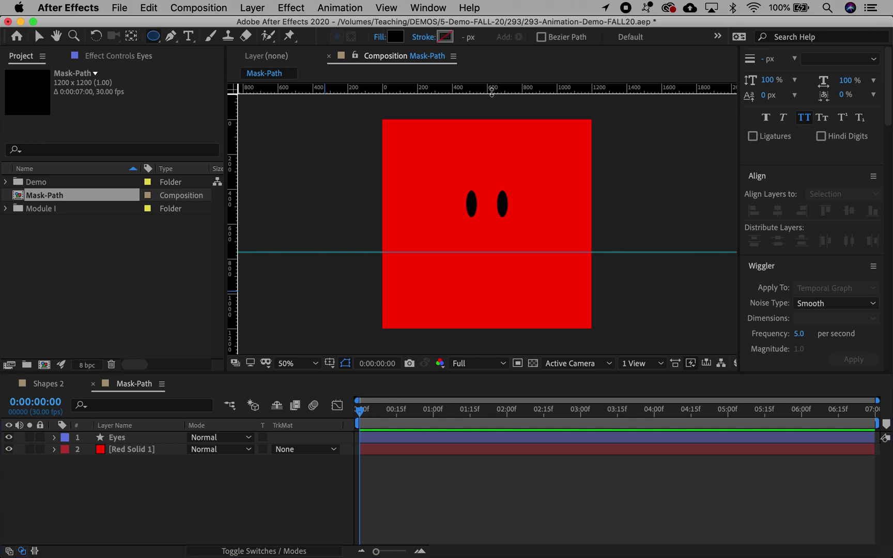
pyautogui.click(171, 38)
pyautogui.click(437, 274)
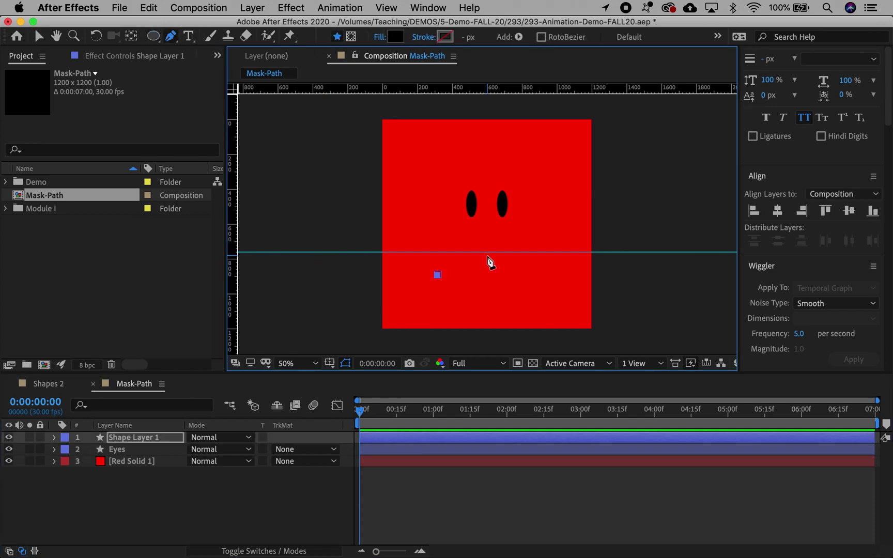
pyautogui.click(487, 254)
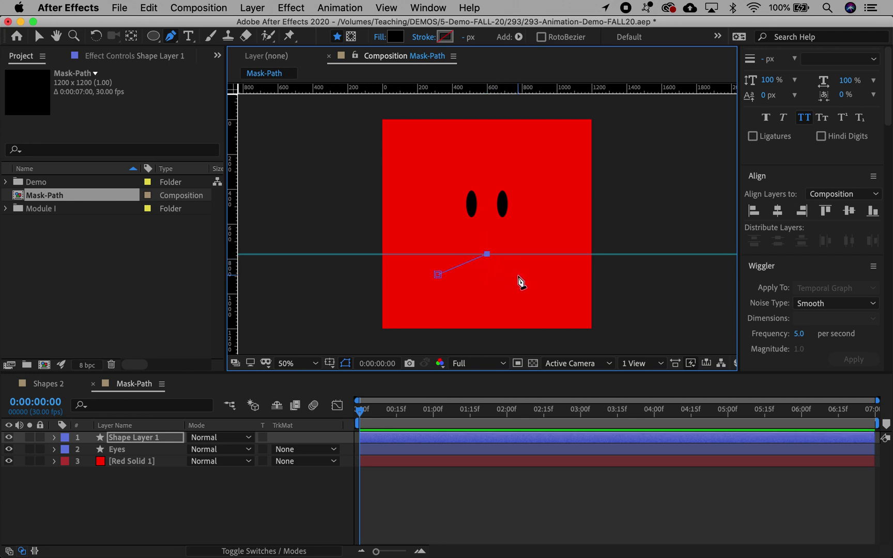
pyautogui.click(524, 290)
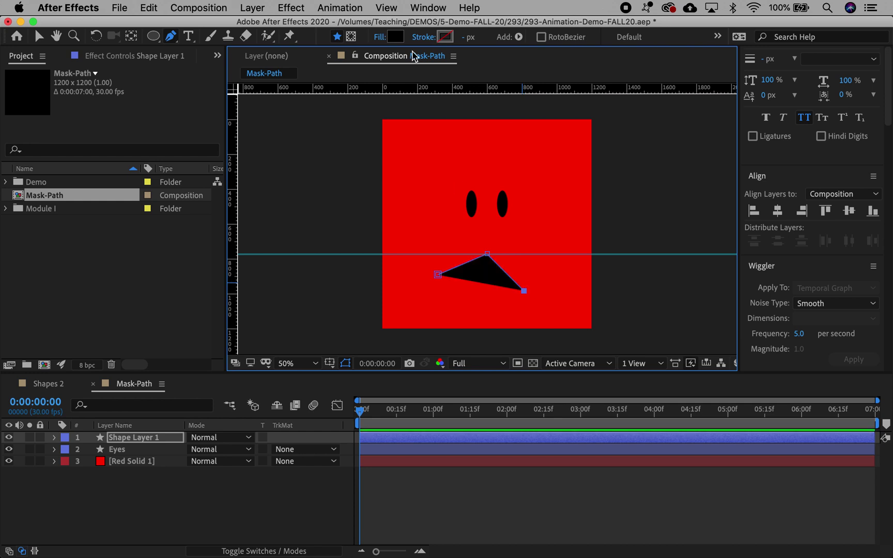
# - Set the new mouth path's fill to None
pyautogui.click(379, 37)
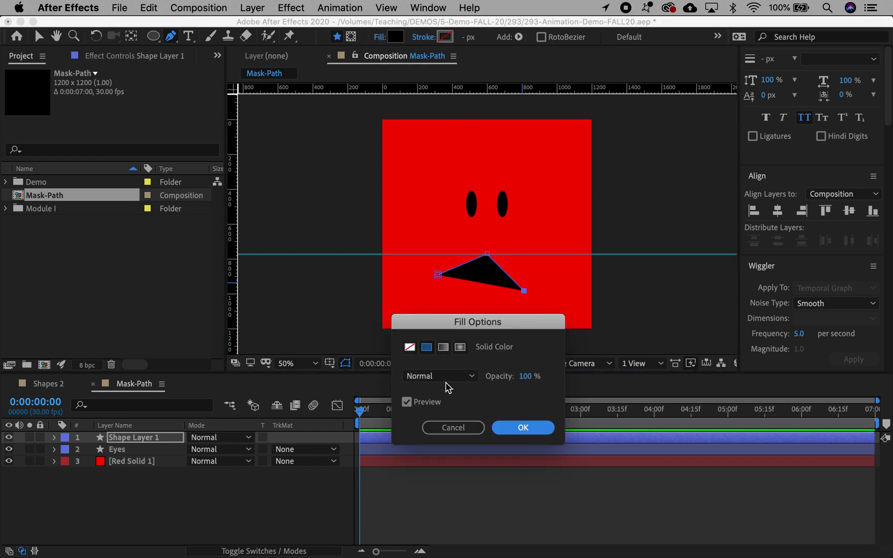
pyautogui.click(409, 347)
pyautogui.click(523, 428)
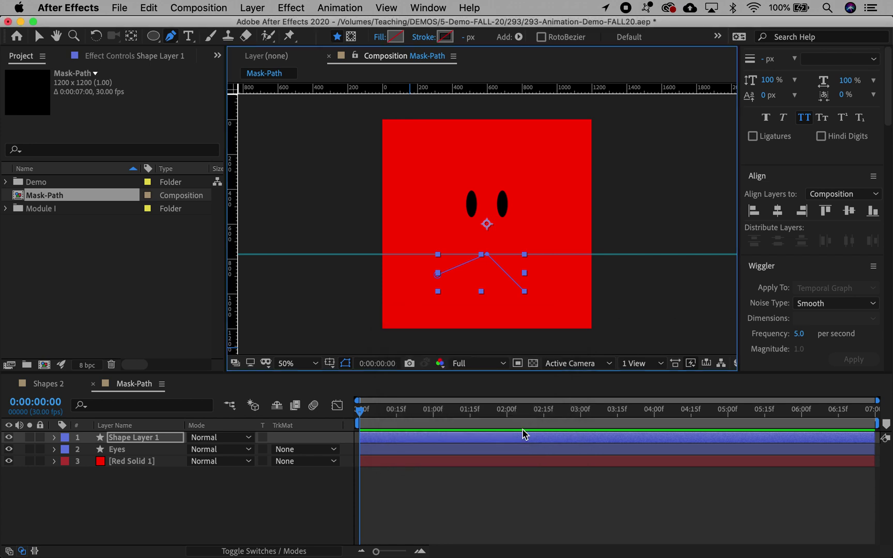
# - Give the mouth path a solid black stroke, colour 000000
pyautogui.click(423, 38)
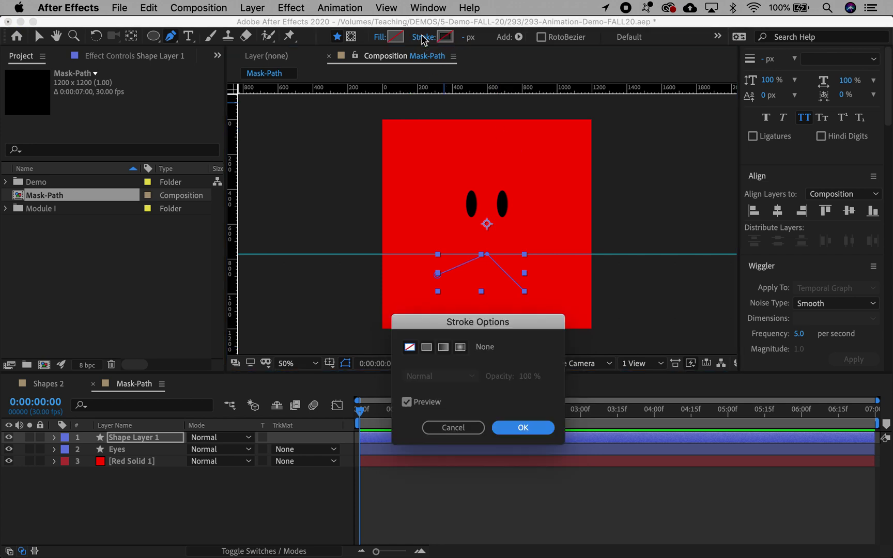
pyautogui.click(426, 347)
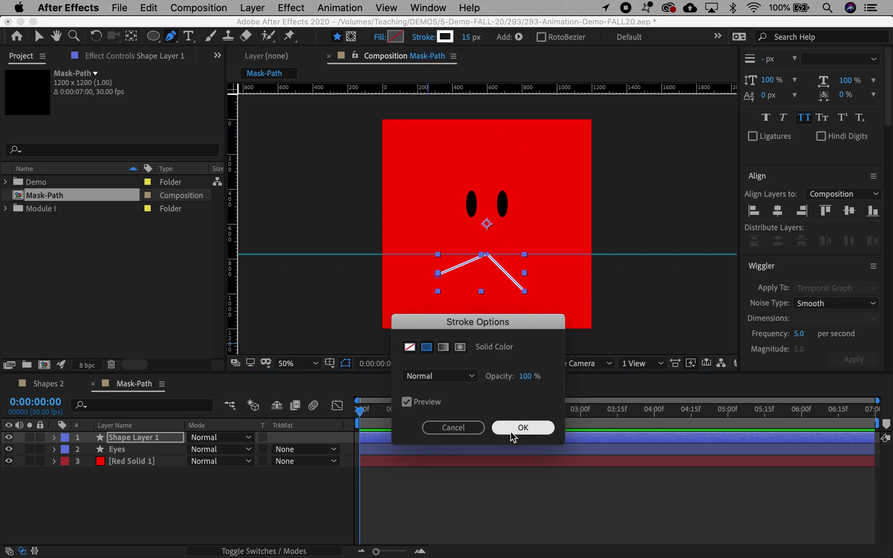
pyautogui.click(516, 428)
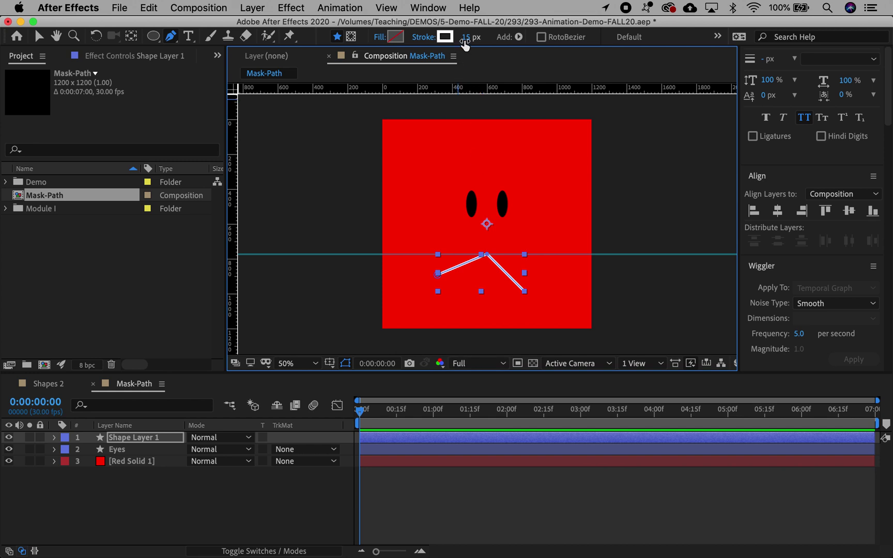
pyautogui.click(444, 37)
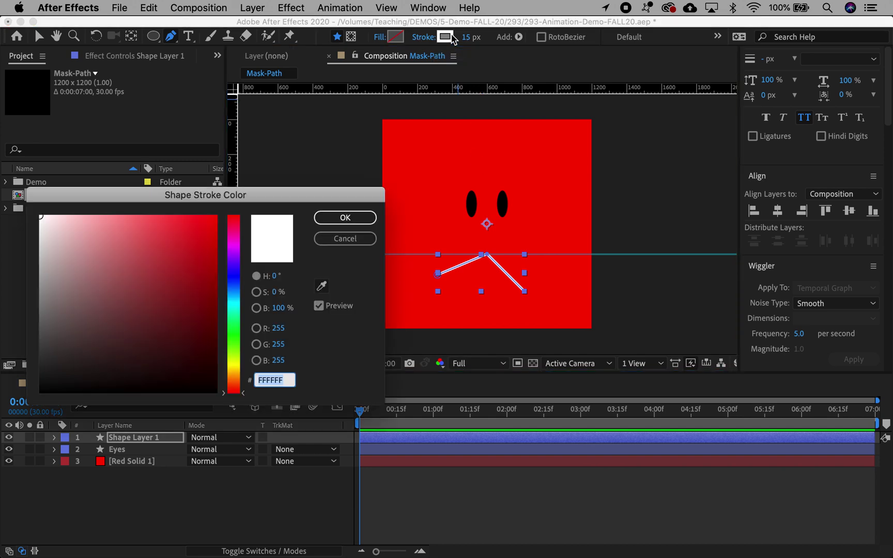
pyautogui.moveTo(194, 333); pyautogui.dragTo(232, 429)
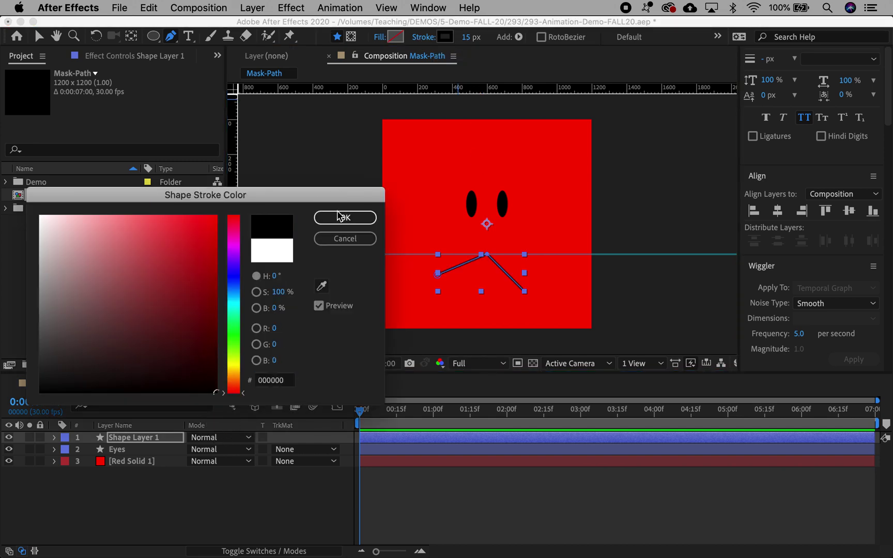
pyautogui.click(344, 221)
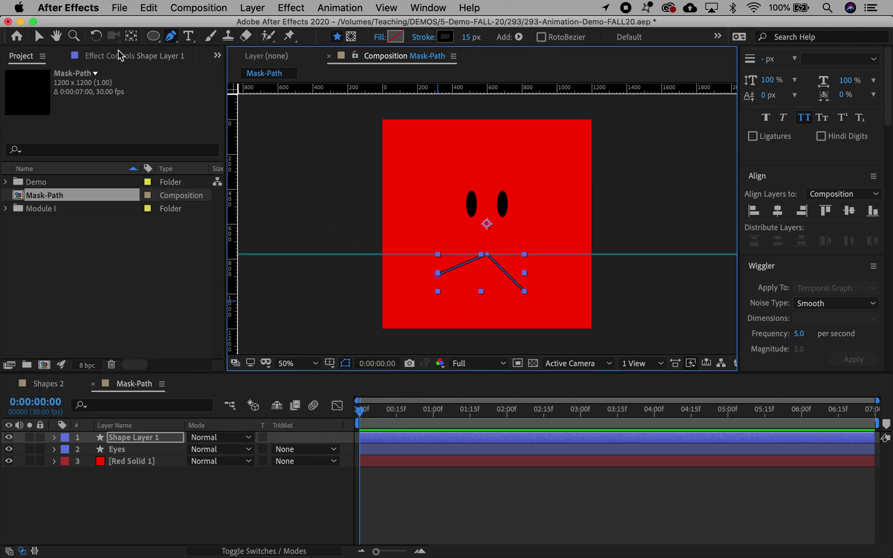
# - Convert the mouth path's middle point to a smooth curve and adjust its end points with the Convert Vertex tool
pyautogui.click(39, 35)
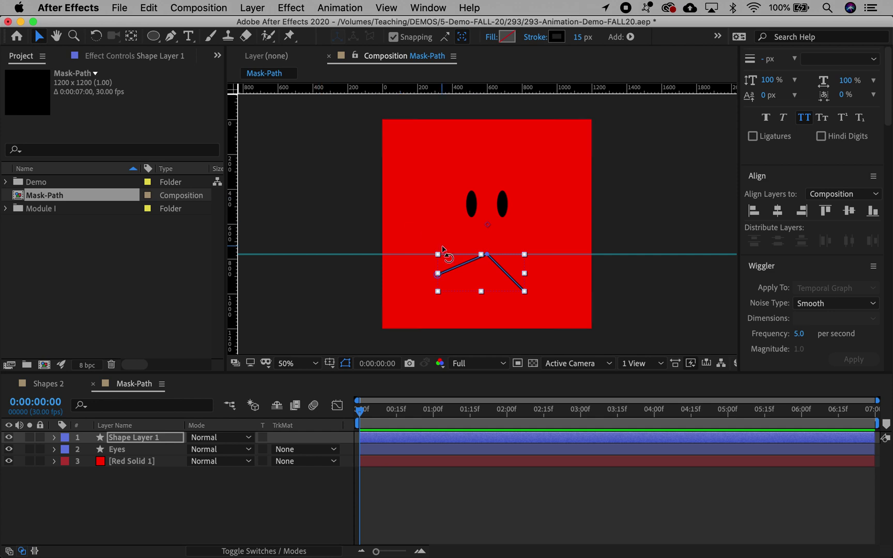
pyautogui.click(462, 265)
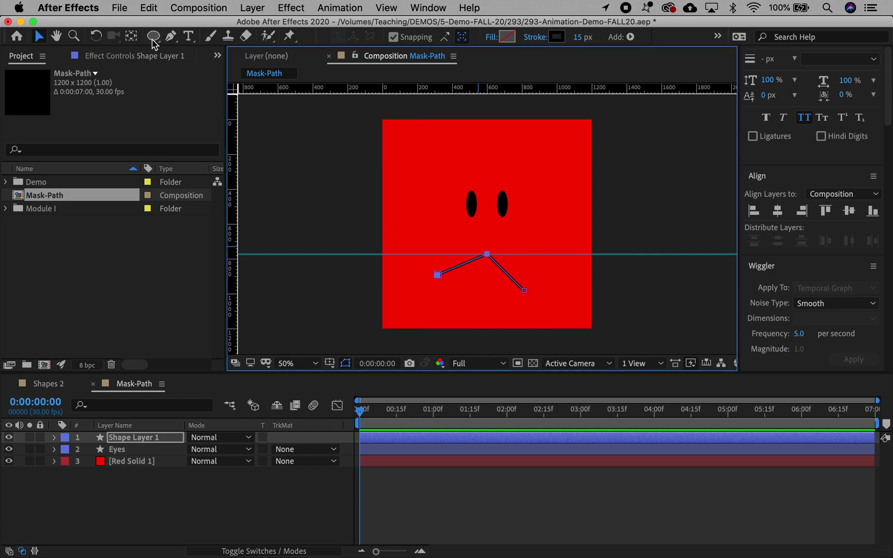
pyautogui.moveTo(171, 36); pyautogui.dragTo(198, 82)
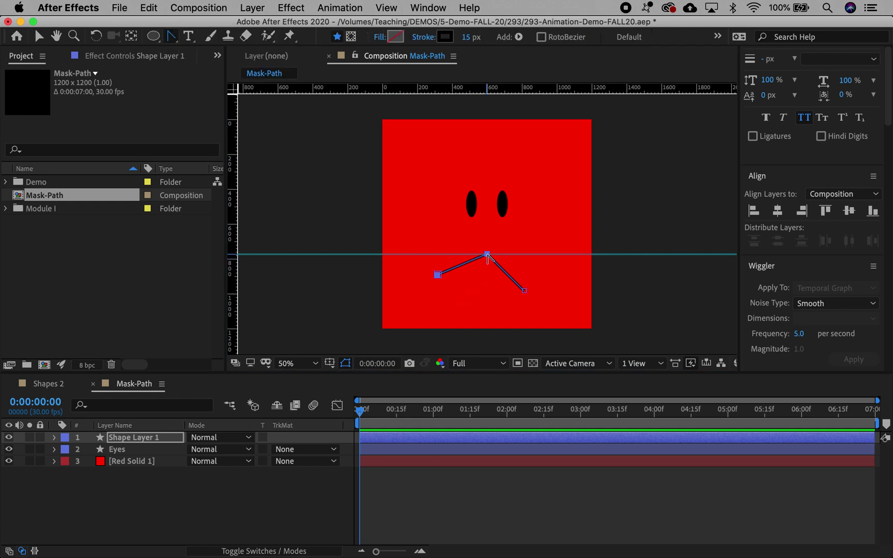
pyautogui.click(488, 254)
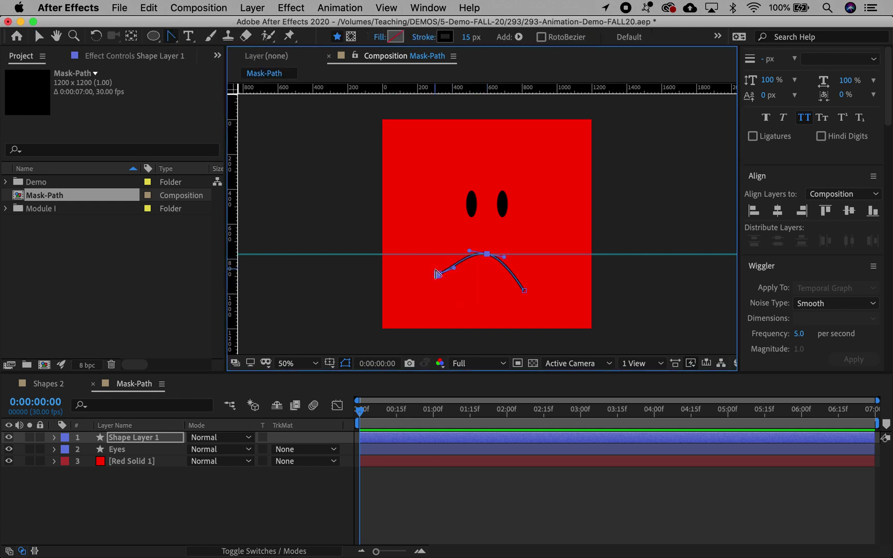
pyautogui.moveTo(524, 290); pyautogui.dragTo(524, 295)
pyautogui.click(438, 275)
# - Move the mouth path's right end up and outward and its left end slightly down to bring both ends to similar heights
pyautogui.press('z')
pyautogui.click(475, 275)
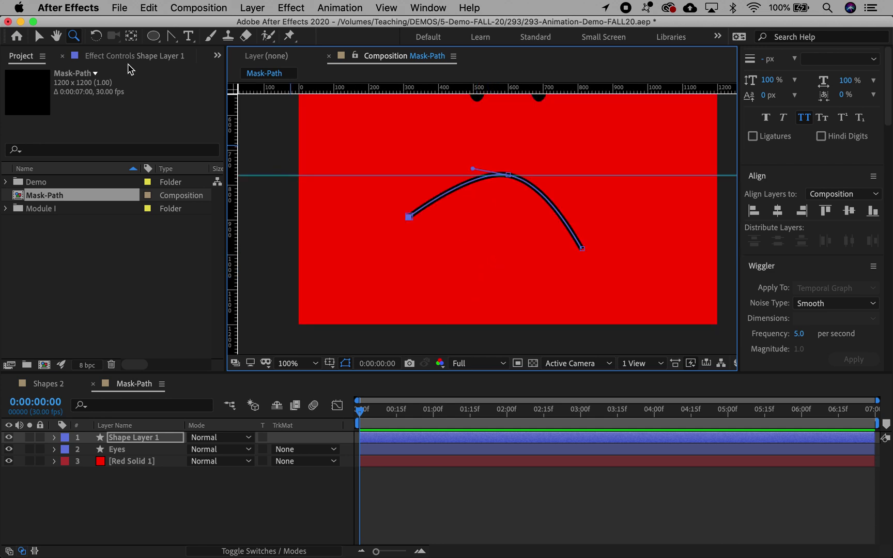
pyautogui.click(38, 36)
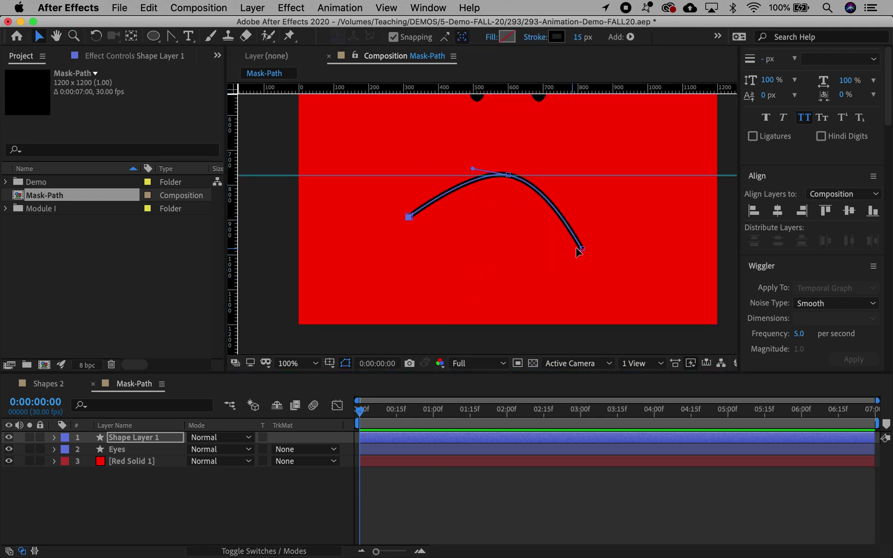
pyautogui.moveTo(582, 248); pyautogui.dragTo(591, 225)
pyautogui.click(408, 217)
pyautogui.moveTo(409, 216); pyautogui.dragTo(409, 220)
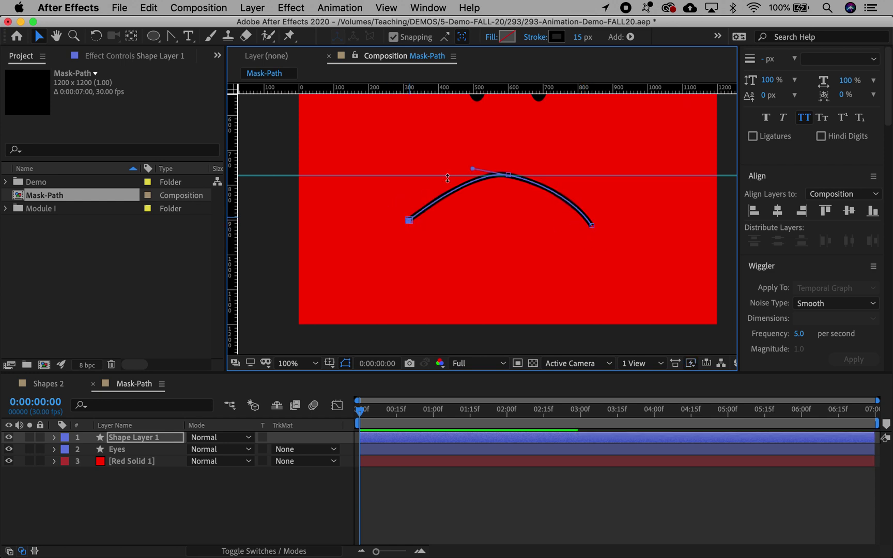
# - Level the middle point's curve handles along the guide and lengthen them on both sides
pyautogui.click(473, 169)
pyautogui.moveTo(473, 169); pyautogui.dragTo(464, 175)
pyautogui.click(508, 175)
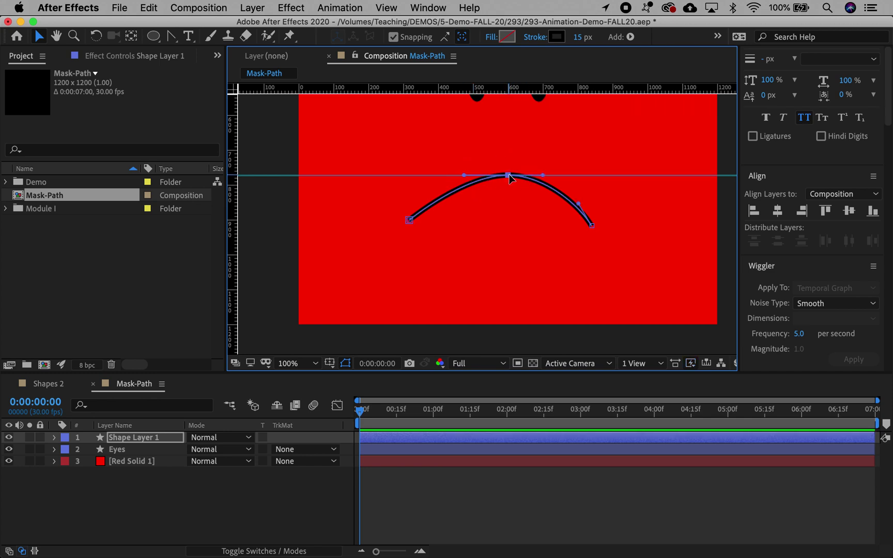
pyautogui.click(543, 176)
pyautogui.moveTo(543, 177); pyautogui.dragTo(549, 176)
# - Point the mouth path's right-end handle straight up, move the left end inward and give it a matching vertical curve handle
pyautogui.moveTo(578, 204); pyautogui.dragTo(590, 200)
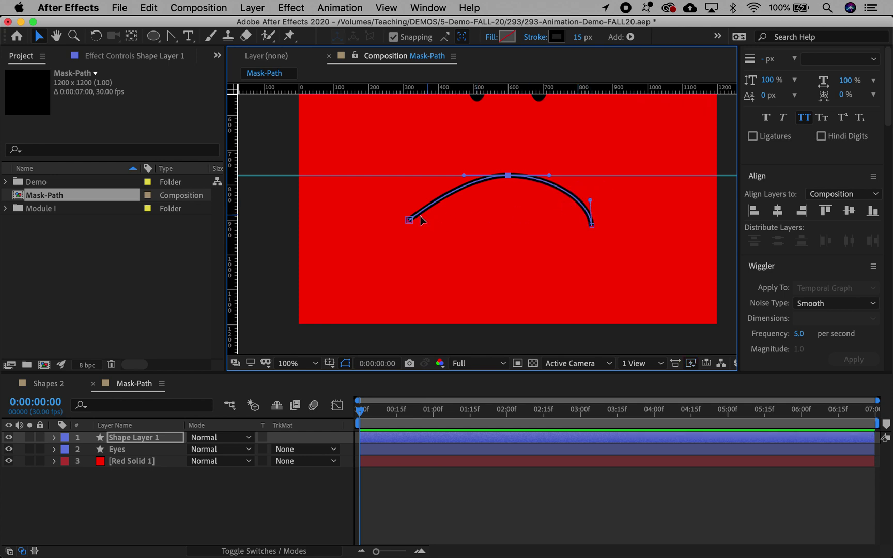
pyautogui.moveTo(409, 220); pyautogui.dragTo(430, 220)
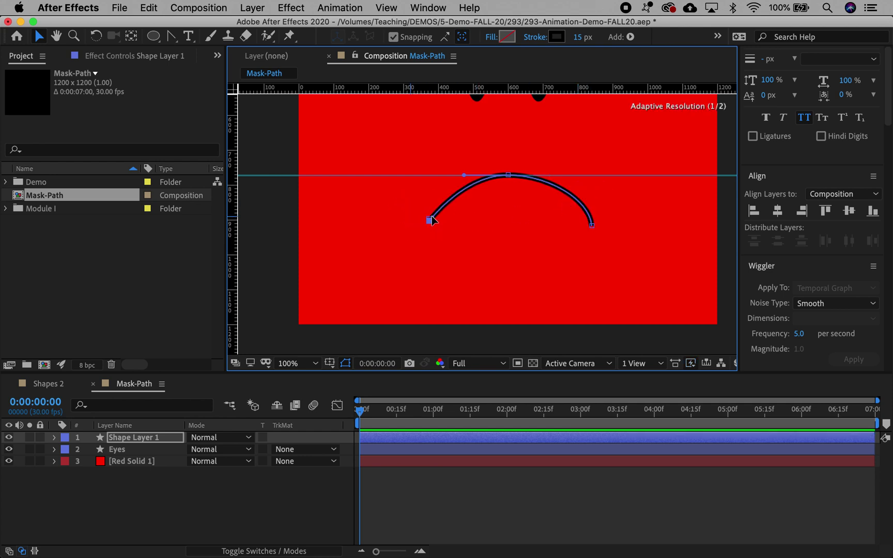
pyautogui.press('g')
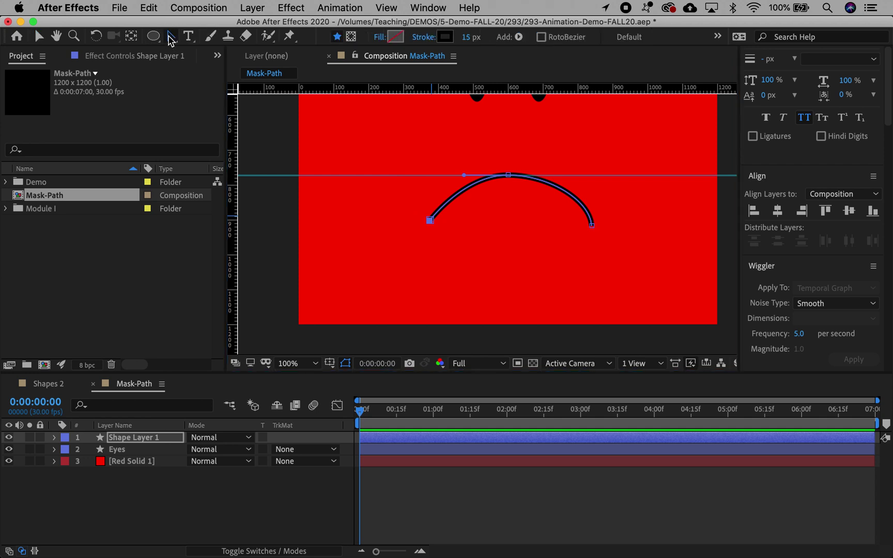
pyautogui.click(430, 220)
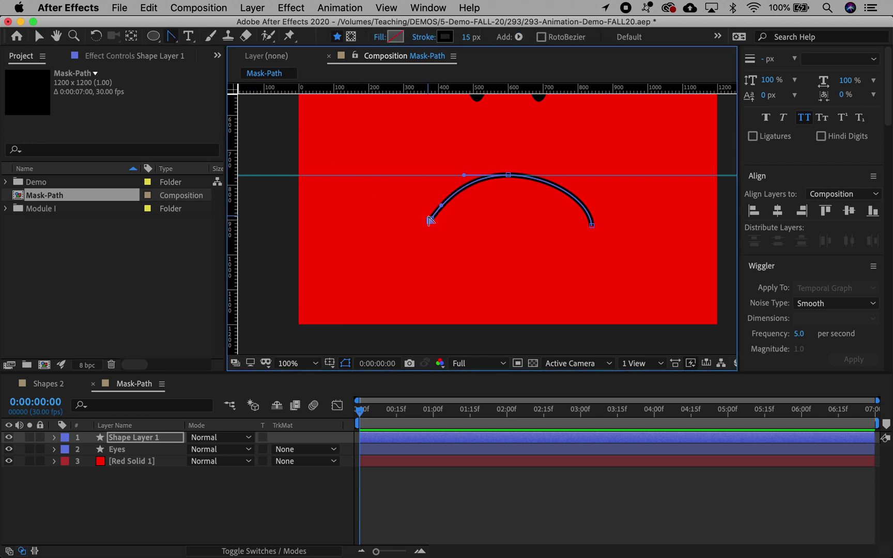
pyautogui.click(37, 38)
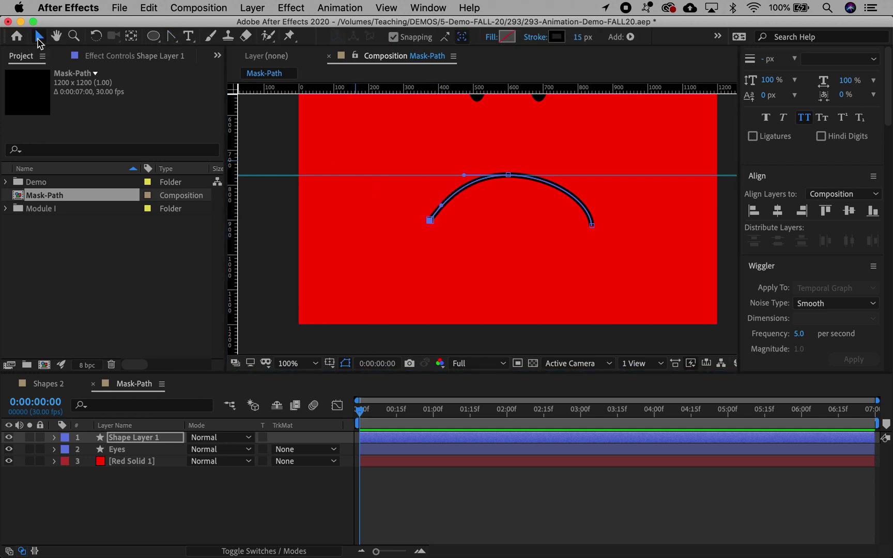
pyautogui.moveTo(440, 205); pyautogui.dragTo(430, 198)
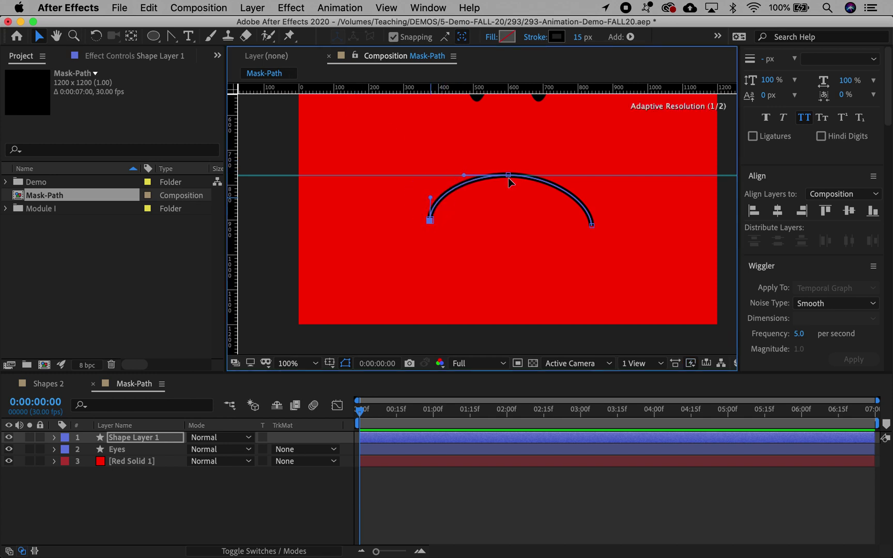
# - Place a horizontal guide at the height of the mouth's left end and align the right end to it
pyautogui.moveTo(591, 225); pyautogui.dragTo(592, 246)
pyautogui.moveTo(535, 91); pyautogui.dragTo(535, 221)
pyautogui.press('z')
pyautogui.click(533, 202)
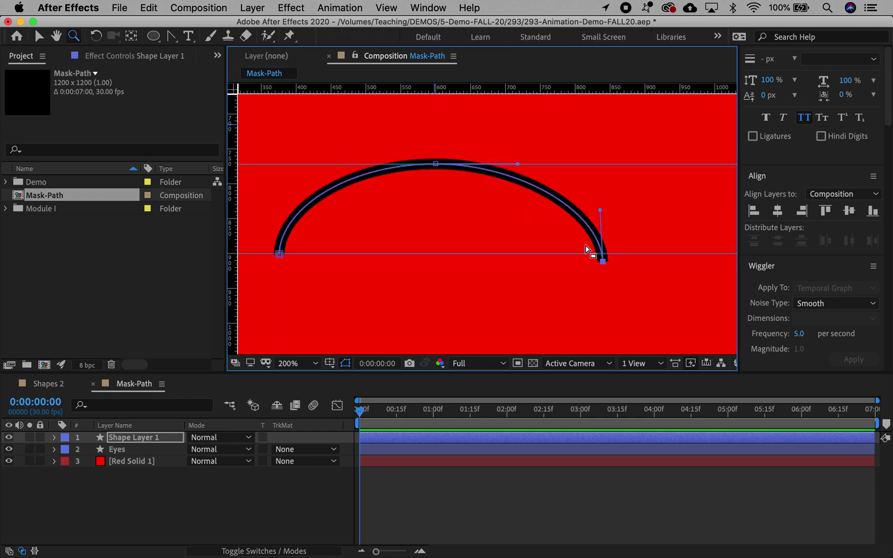
pyautogui.press('v')
pyautogui.moveTo(602, 263); pyautogui.dragTo(603, 254)
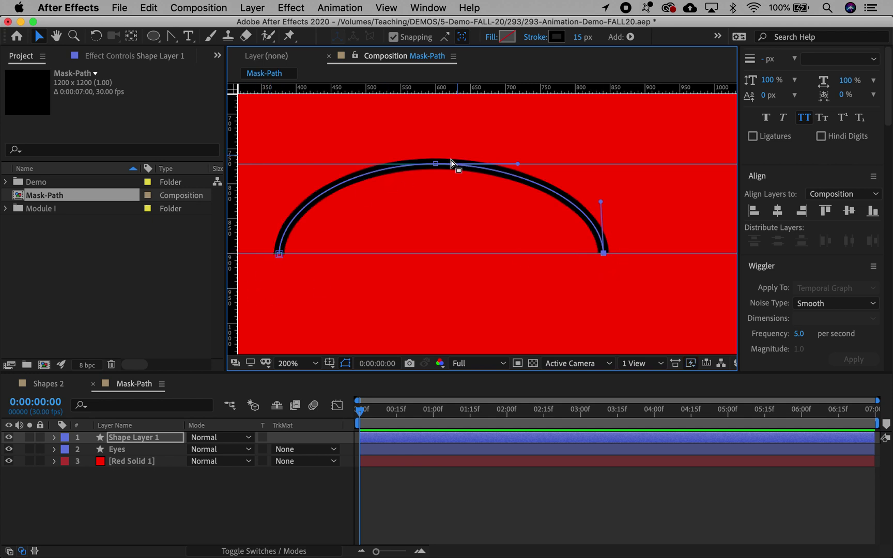
# - Nudge the mouth path's middle point slightly right along the upper guide to centre it between the ends, and deselect the path
pyautogui.moveTo(435, 166)
pyautogui.mouseDown()
pyautogui.moveTo(445, 164)
pyautogui.moveTo(438, 166)
pyautogui.mouseUp()
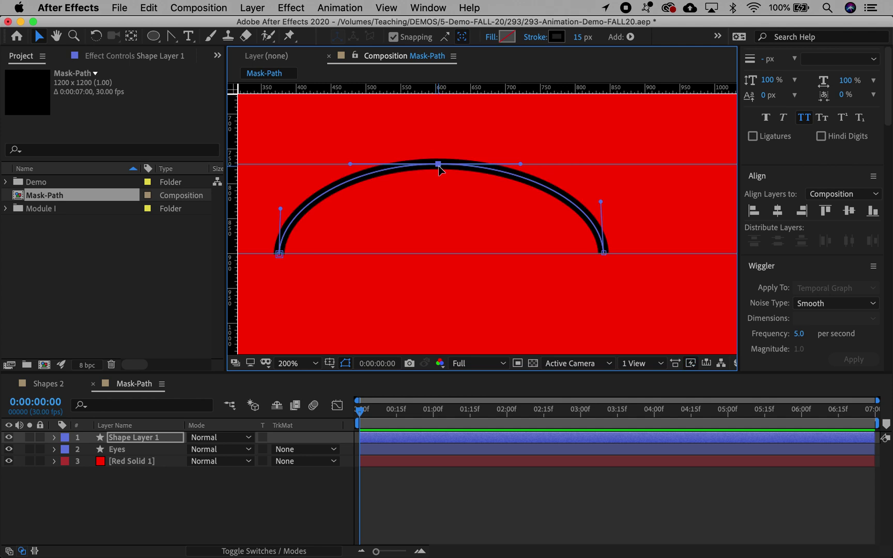
pyautogui.press('z')
pyautogui.keyDown('alt'); pyautogui.click(446, 256); pyautogui.keyUp('alt')
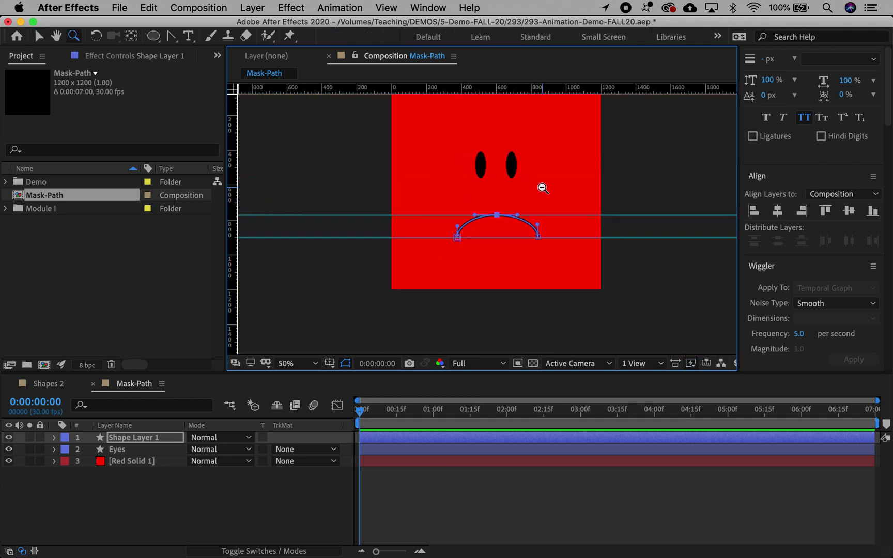
pyautogui.press('v')
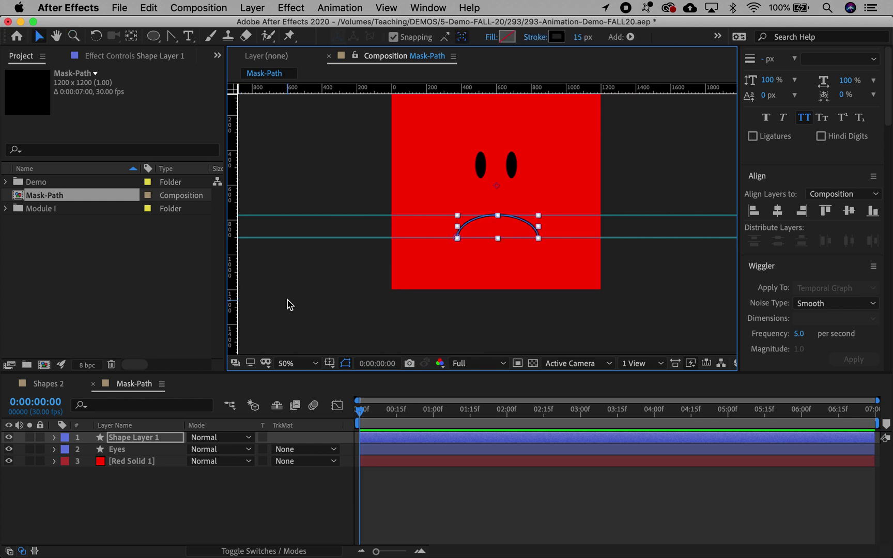
pyautogui.click(364, 337)
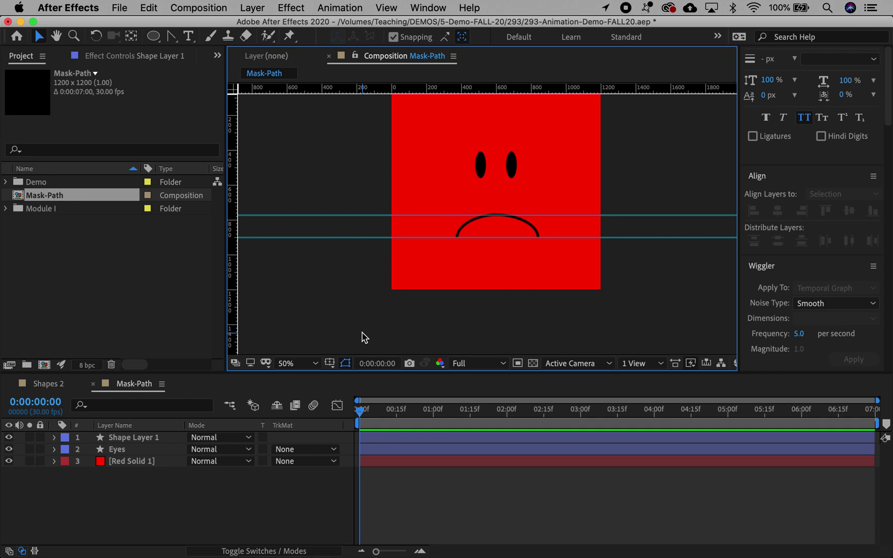
# - Rename the mouth shape layer as Mouth Sad
pyautogui.click(137, 440)
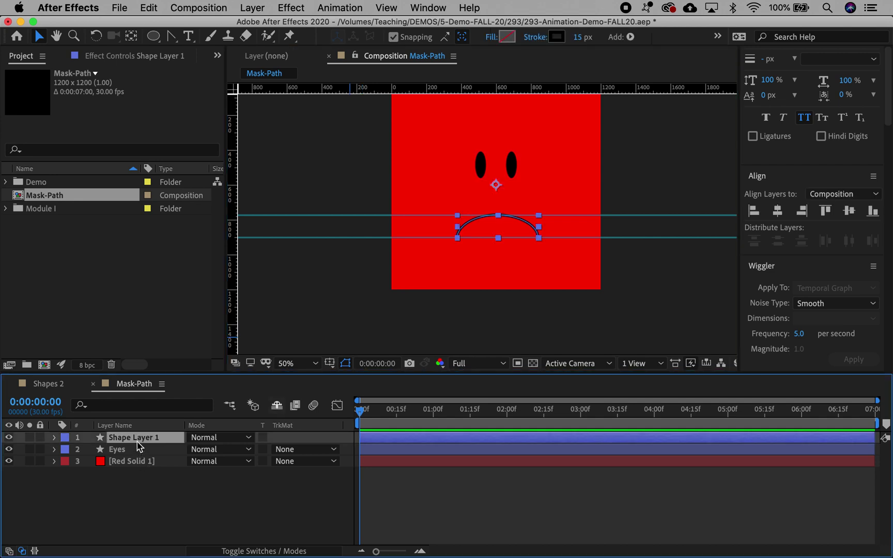
pyautogui.press('Return')
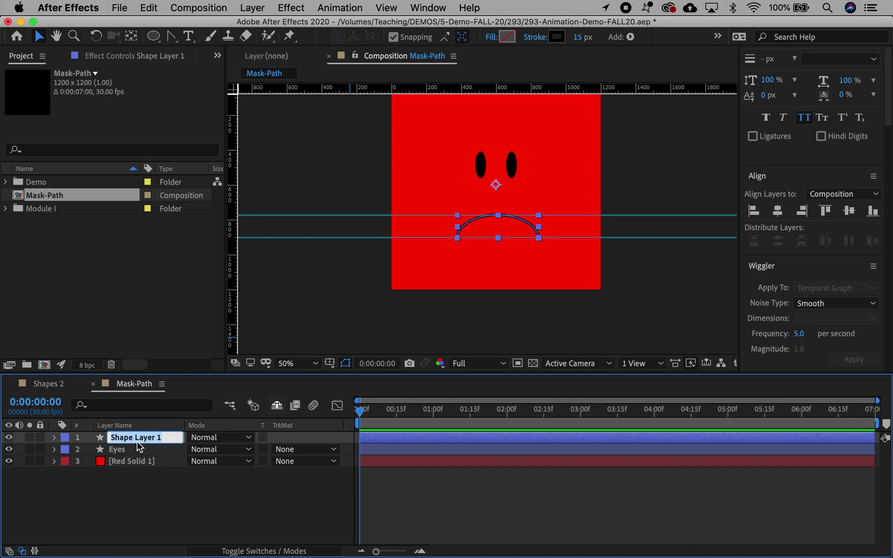
pyautogui.write('Mouth')
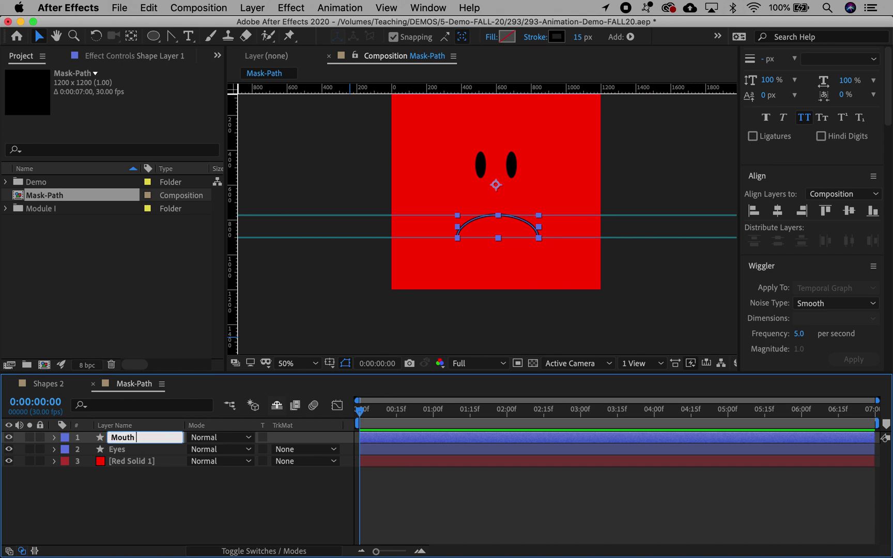
pyautogui.write(' Sad')
pyautogui.press('Return')
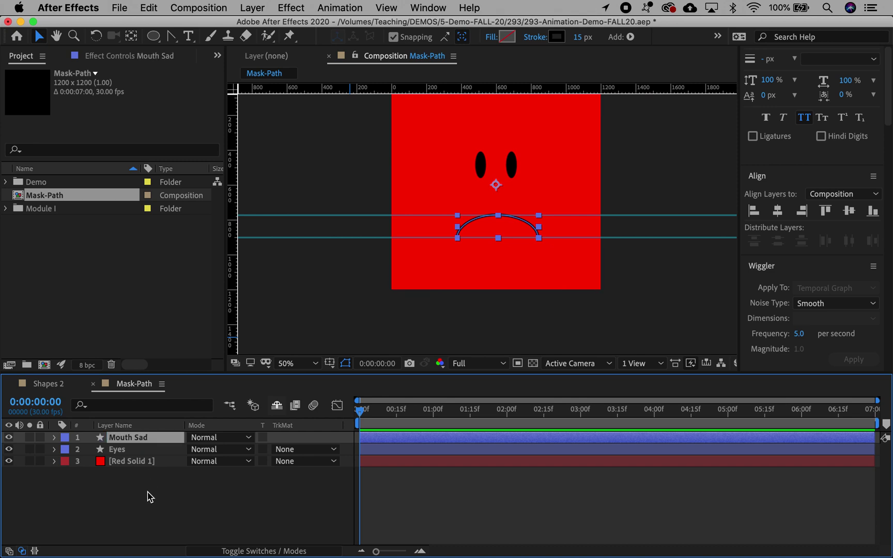
# - Duplicate the Mouth Sad layer and rename the copy as Mouth Happy
pyautogui.click(149, 495)
pyautogui.click(134, 440)
pyautogui.press('super+d')
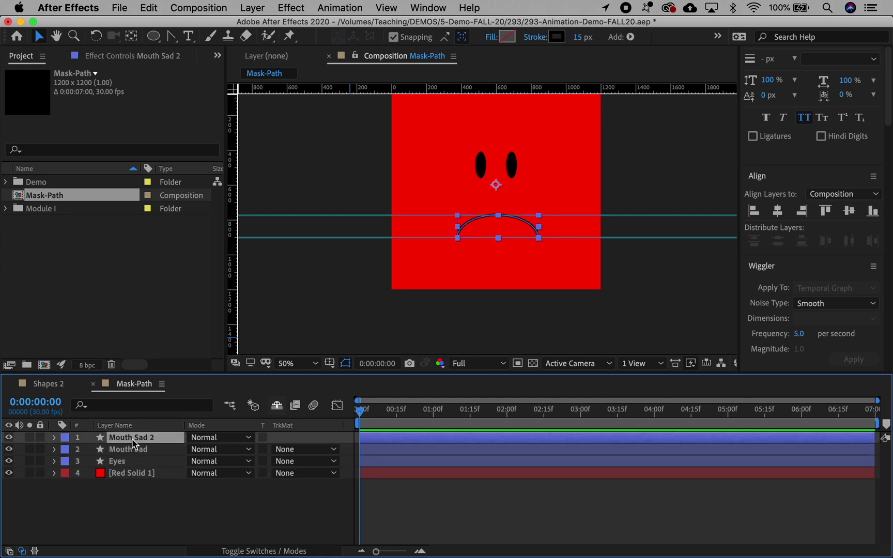
pyautogui.press('Return')
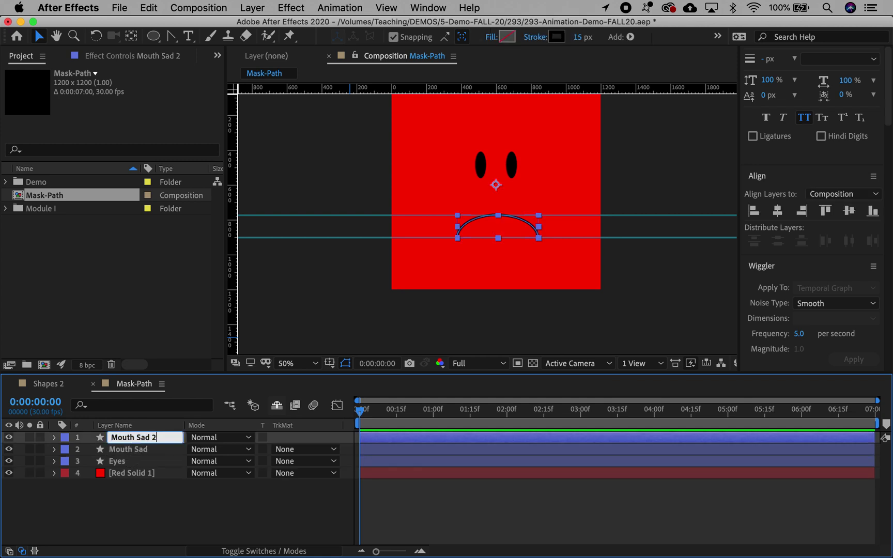
pyautogui.press('Right')
pyautogui.press('BackSpace')
pyautogui.press('BackSpace')
pyautogui.press('BackSpace')
pyautogui.press('BackSpace')
pyautogui.write('Happy')
pyautogui.press('Return')
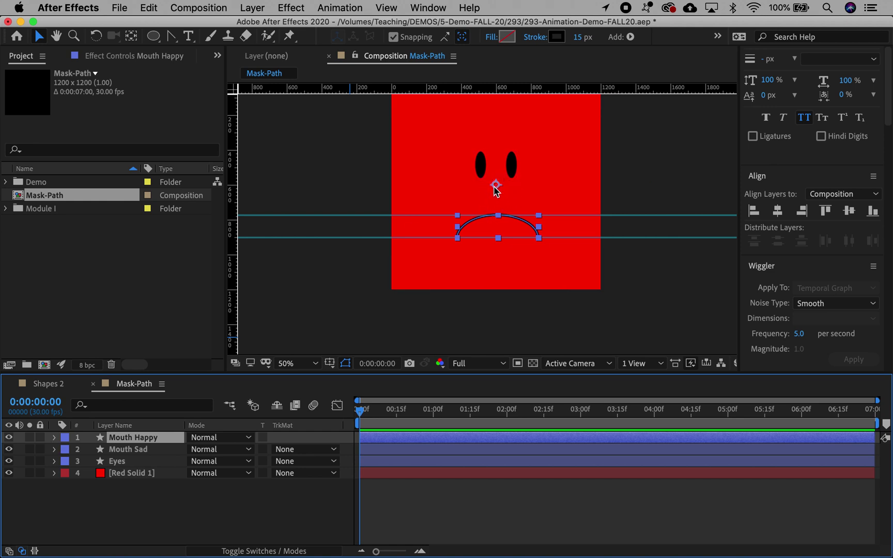
# - Center the anchor point in the layer content for both the Mouth Happy and Mouth Sad layers
pyautogui.rightClick(499, 232)
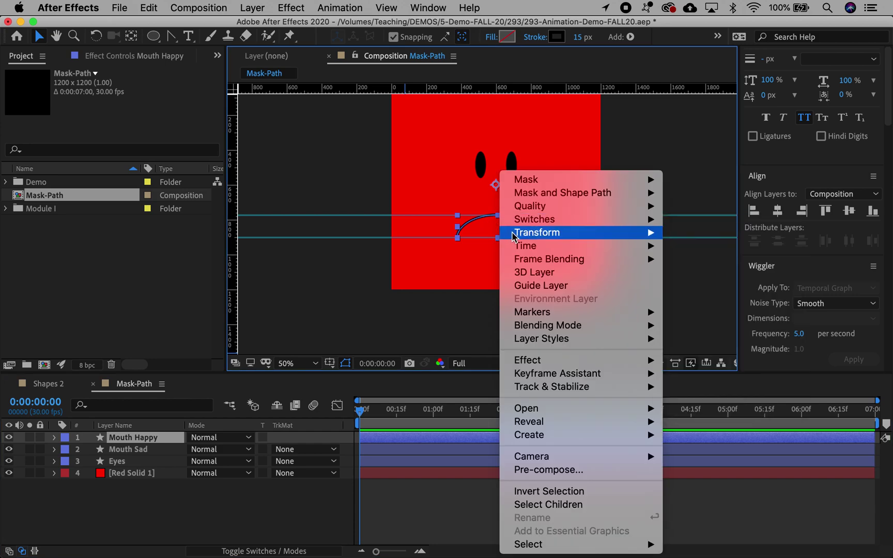
pyautogui.moveTo(514, 237)
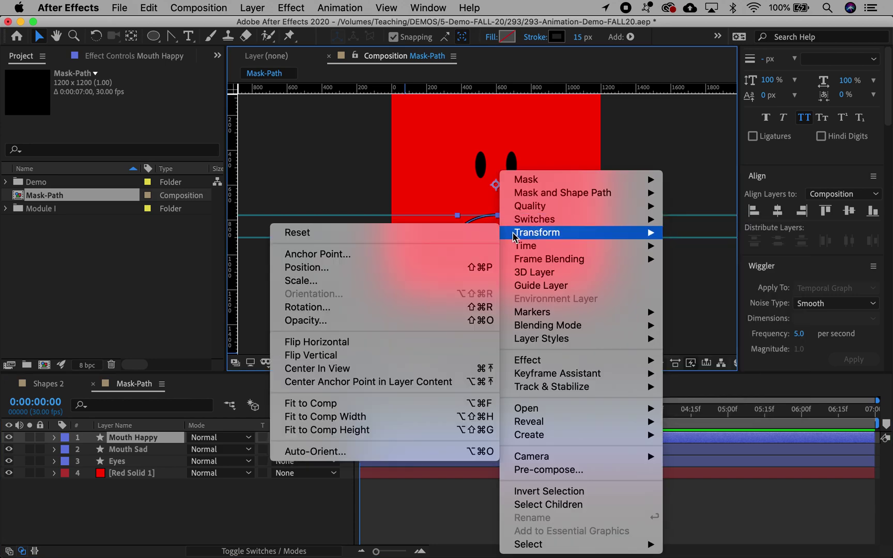
pyautogui.click(370, 381)
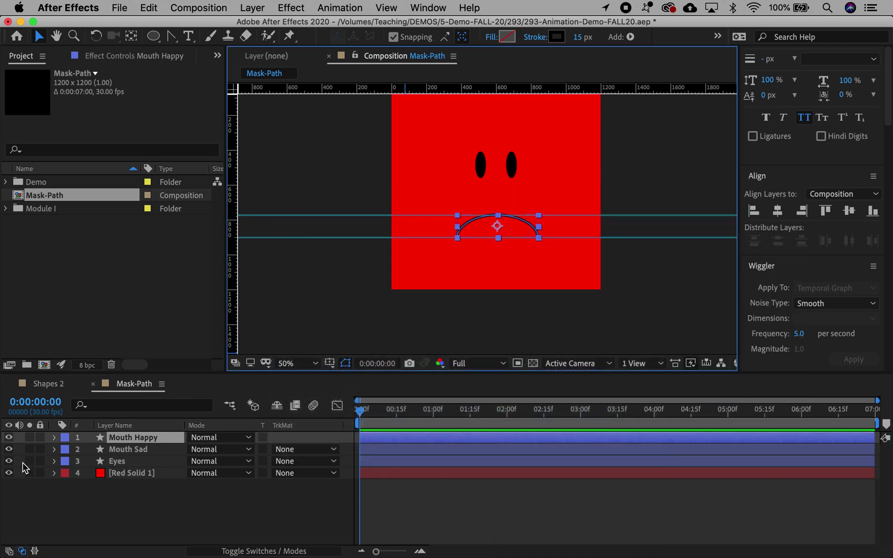
pyautogui.click(120, 449)
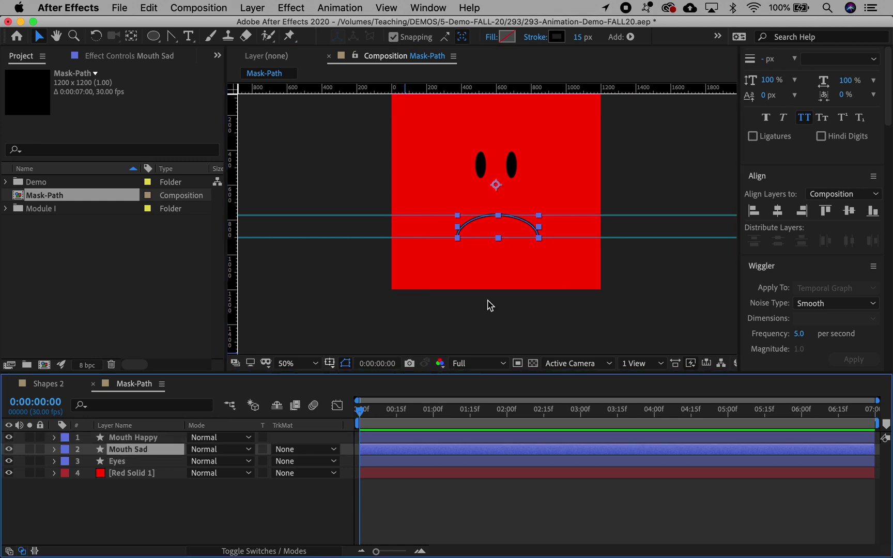
pyautogui.rightClick(503, 228)
pyautogui.moveTo(503, 230)
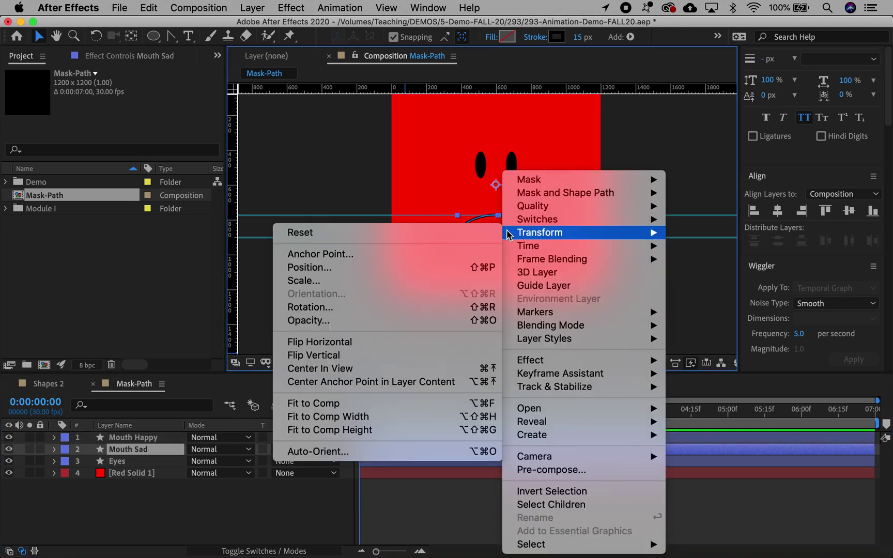
pyautogui.click(352, 383)
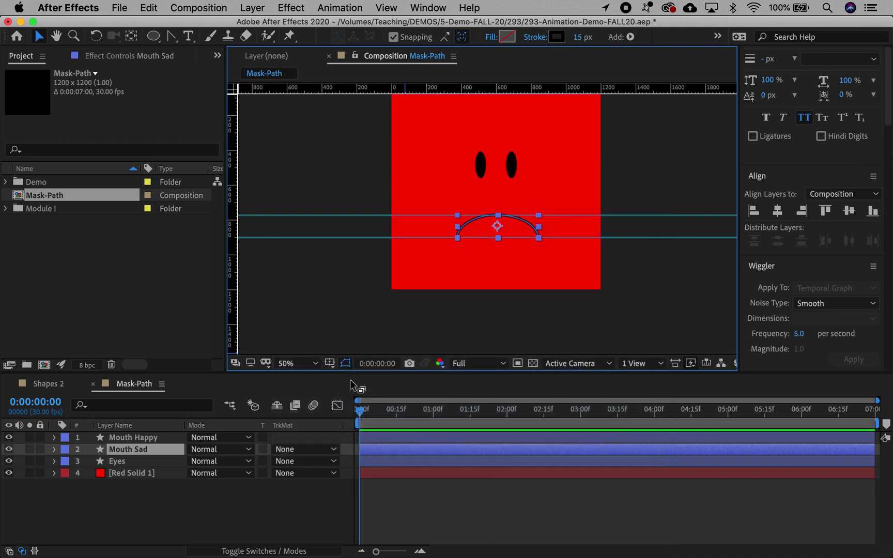
pyautogui.click(104, 497)
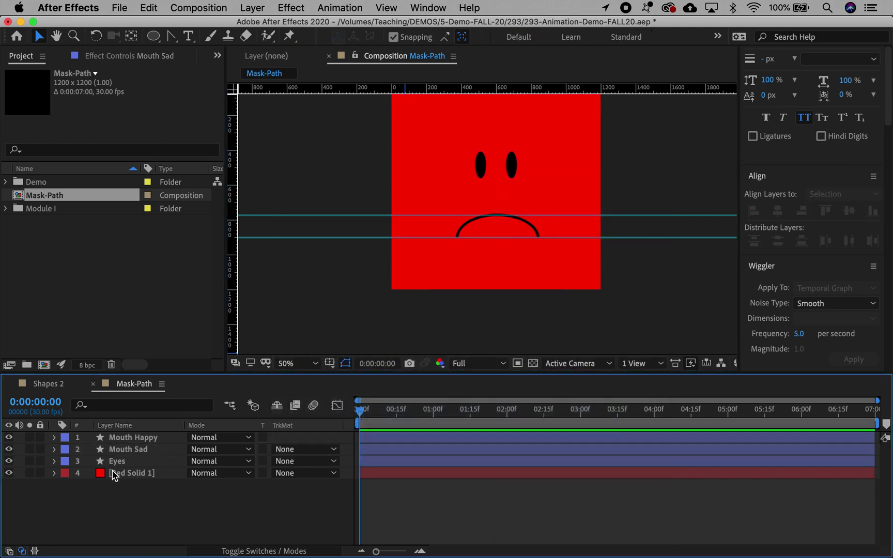
# - Set the rotation in the Mouth Happy layer's Shape 1 transform to 180 degrees
pyautogui.click(127, 438)
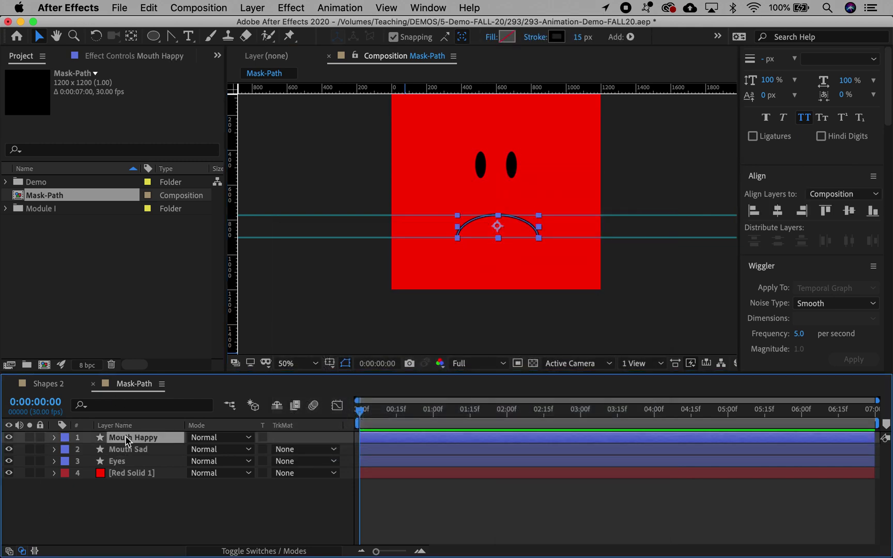
pyautogui.click(54, 439)
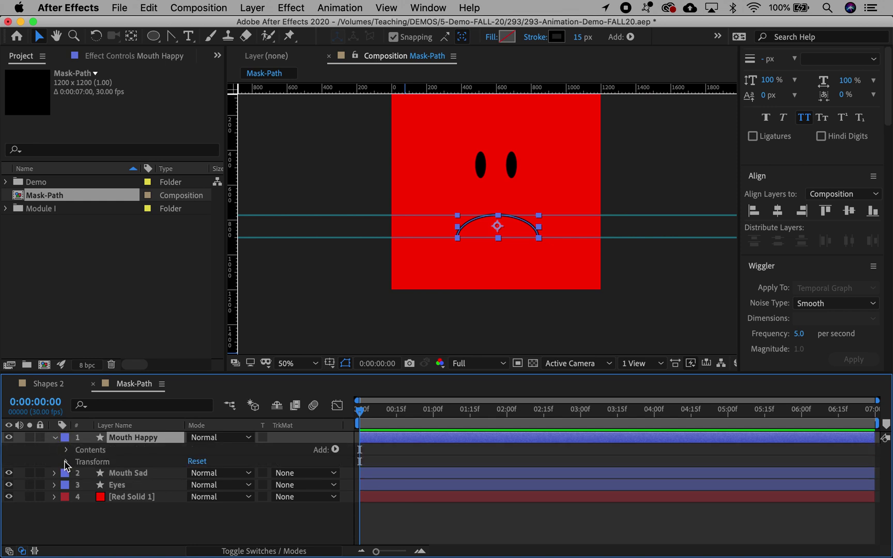
pyautogui.click(66, 450)
pyautogui.click(78, 461)
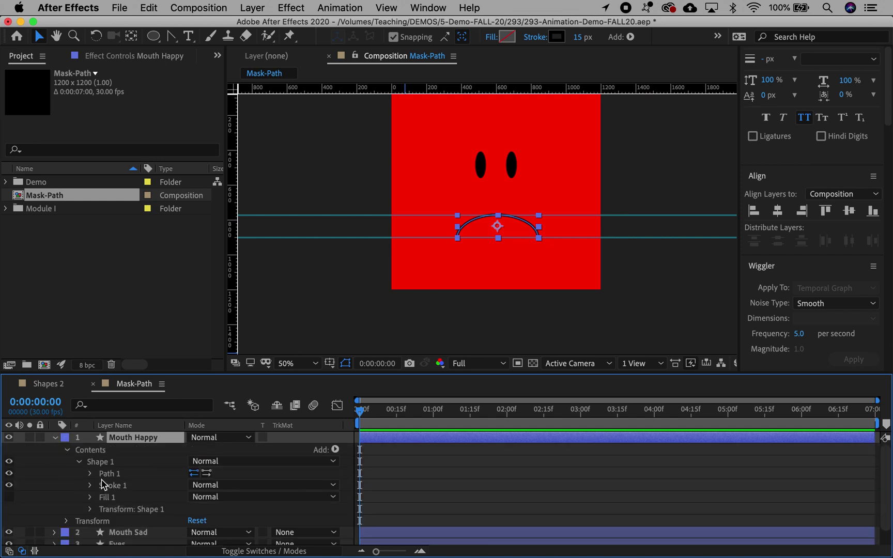
pyautogui.click(91, 509)
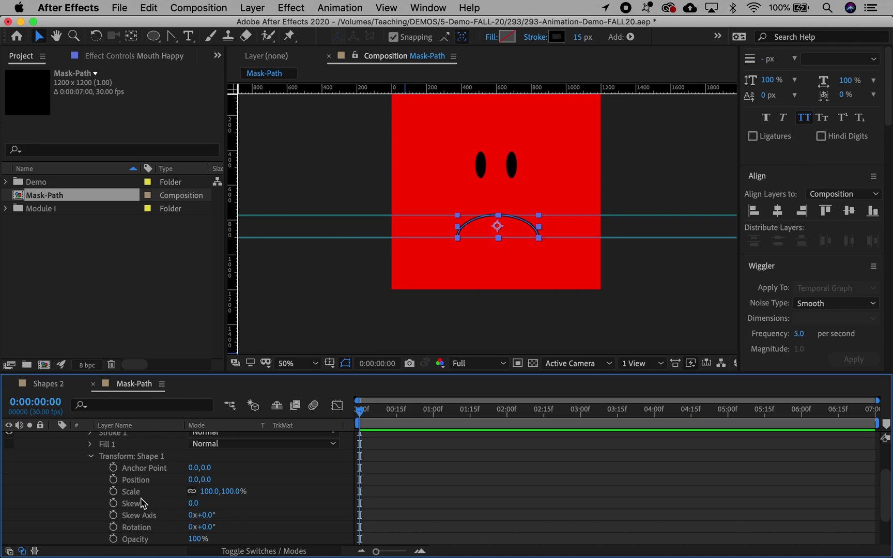
pyautogui.click(207, 530)
pyautogui.press('Return')
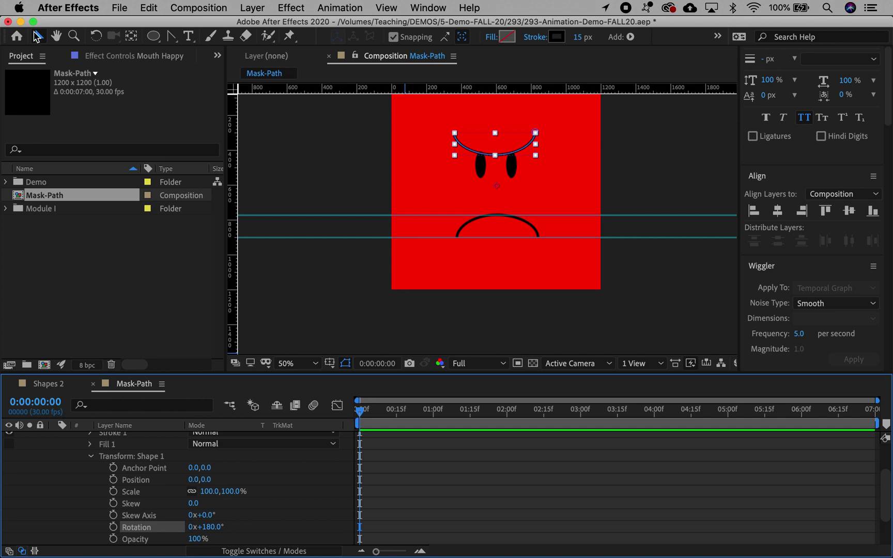
# - Set the position in Mouth Happy's Shape 1 transform to 0.0, 473.0 to fit the flipped mouth between the two guides
pyautogui.moveTo(206, 479); pyautogui.dragTo(458, 539)
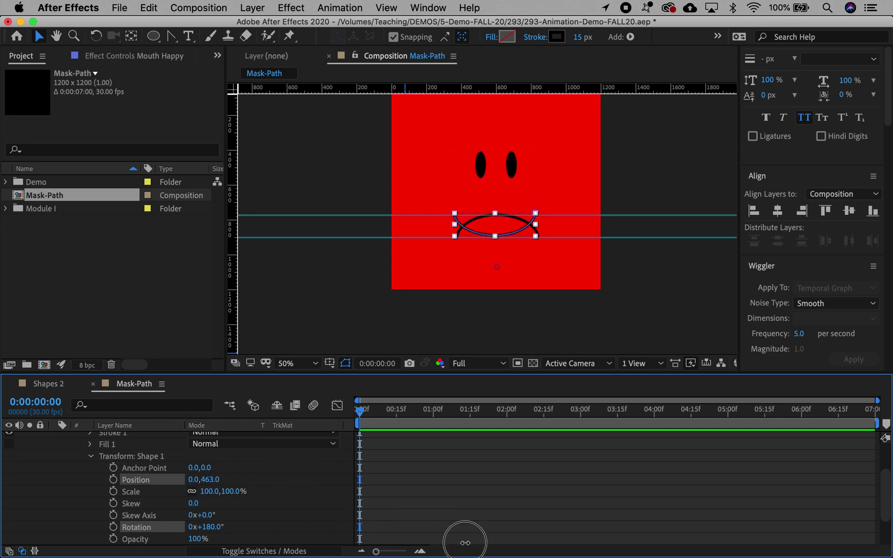
pyautogui.press('z')
pyautogui.click(498, 202)
pyautogui.click(461, 269)
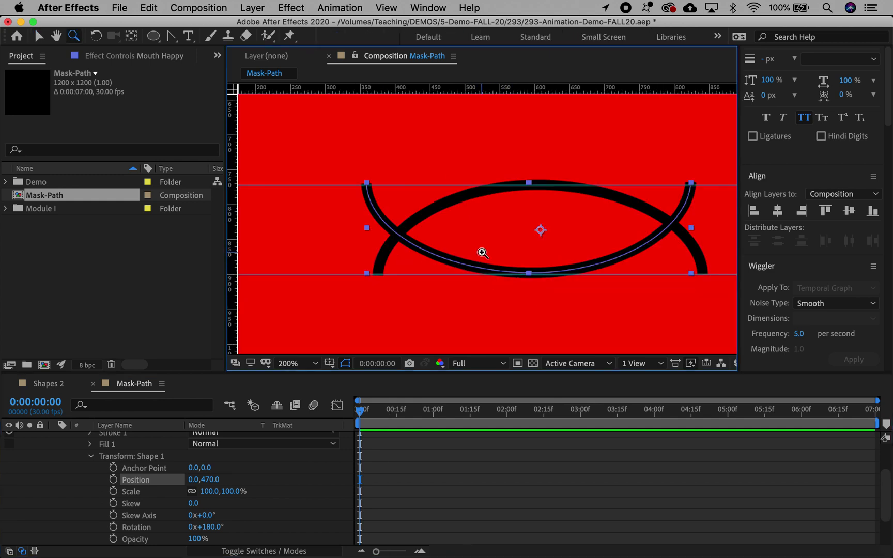
pyautogui.moveTo(207, 480); pyautogui.dragTo(210, 482)
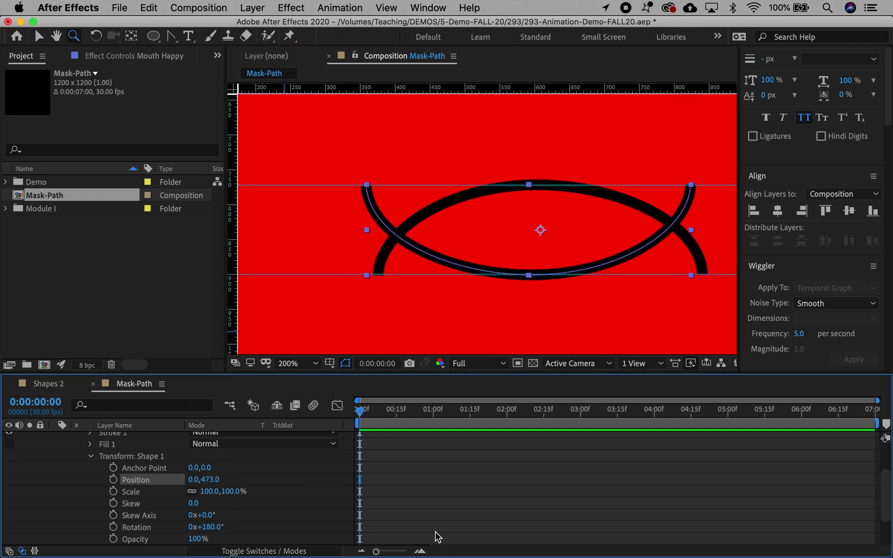
pyautogui.click(435, 532)
pyautogui.keyDown('alt'); pyautogui.click(420, 252); pyautogui.keyUp('alt')
pyautogui.keyDown('alt'); pyautogui.click(487, 218); pyautogui.keyUp('alt')
pyautogui.press('h')
pyautogui.moveTo(543, 155); pyautogui.dragTo(528, 195)
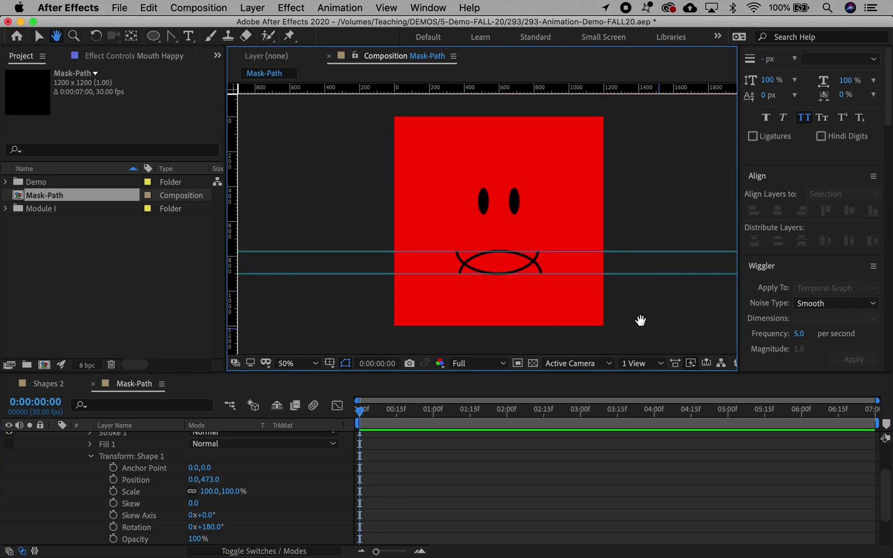
# - Switch to the Selection tool and collapse the Mouth Happy layer's properties in the timeline
pyautogui.click(38, 36)
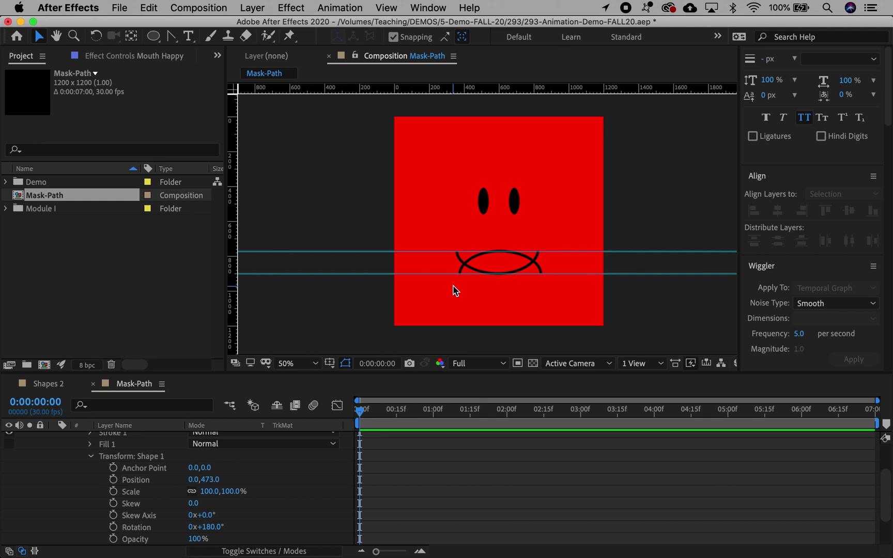
pyautogui.click(352, 248)
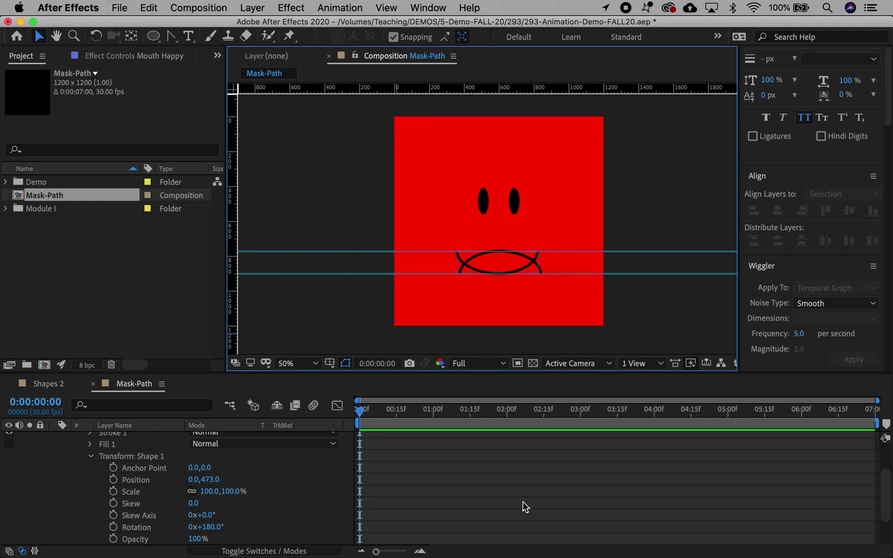
pyautogui.scroll(5, 522, 505)
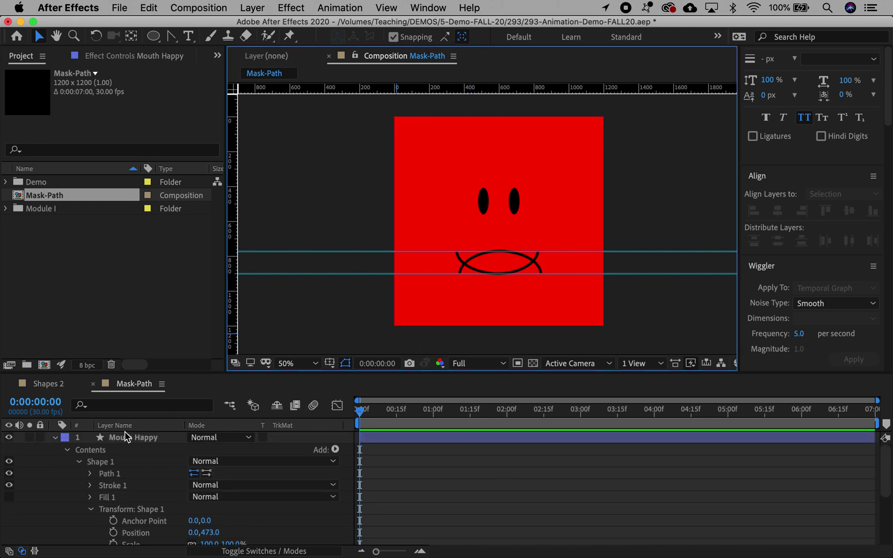
pyautogui.click(54, 438)
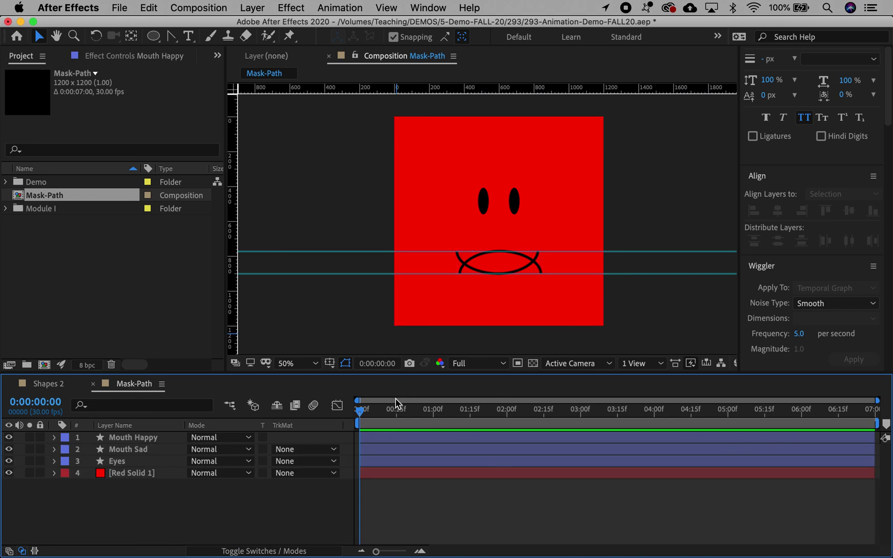
# - At 0:00:03:15, trim the end of the Mouth Happy layer and the start of the Mouth Sad layer to the current time
pyautogui.moveTo(361, 410); pyautogui.dragTo(619, 417)
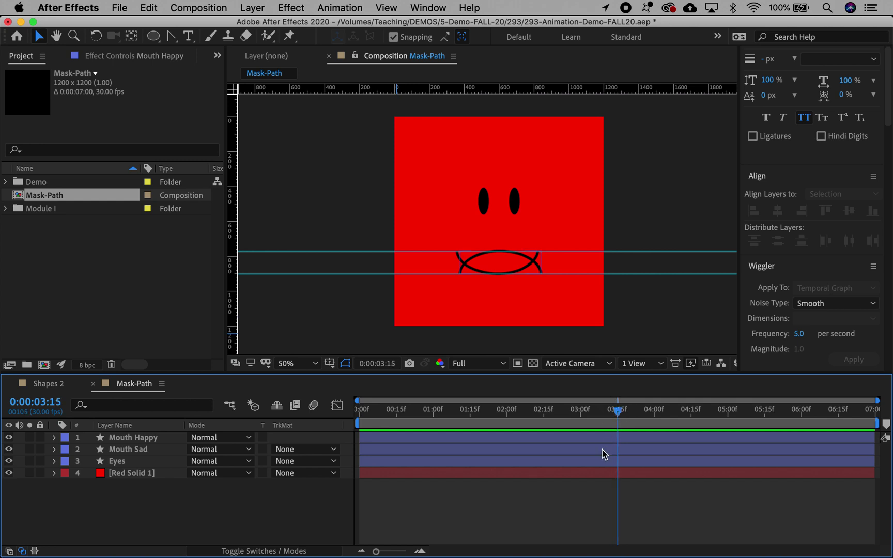
pyautogui.click(545, 438)
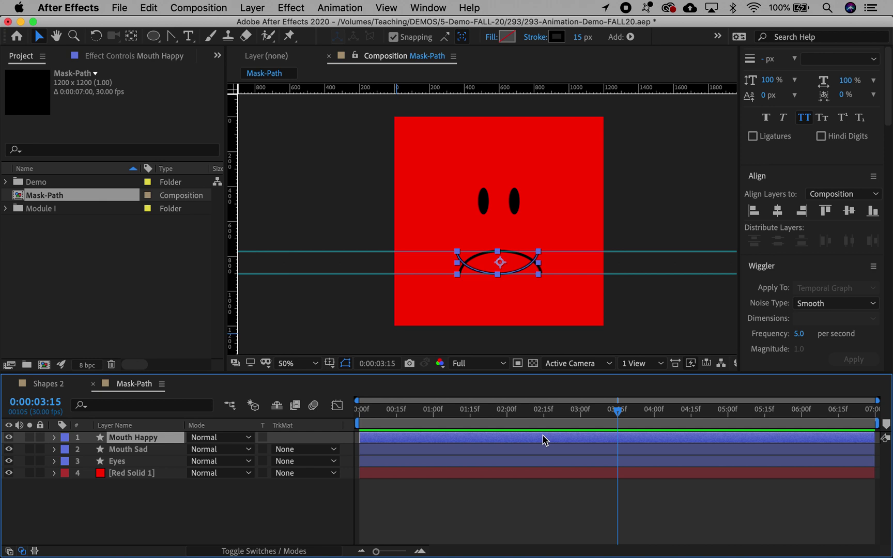
pyautogui.hotkey('alt', ']')
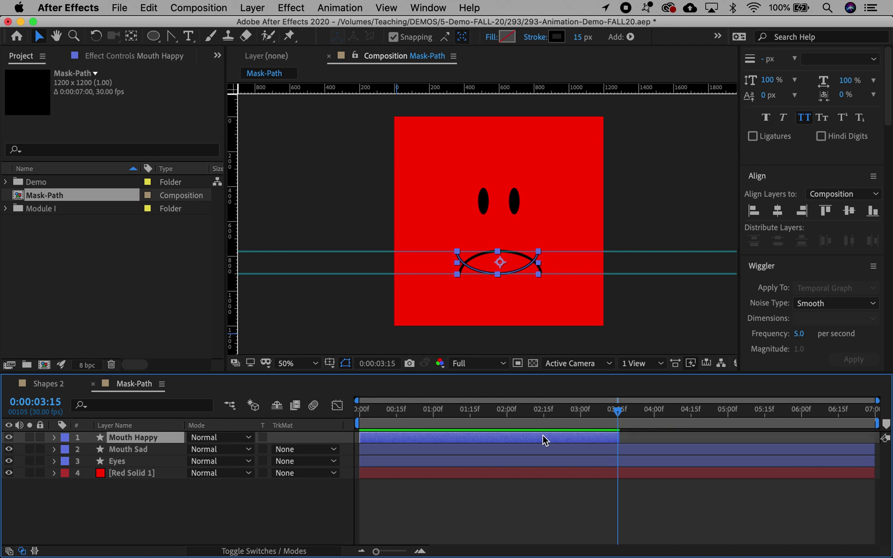
pyautogui.click(546, 448)
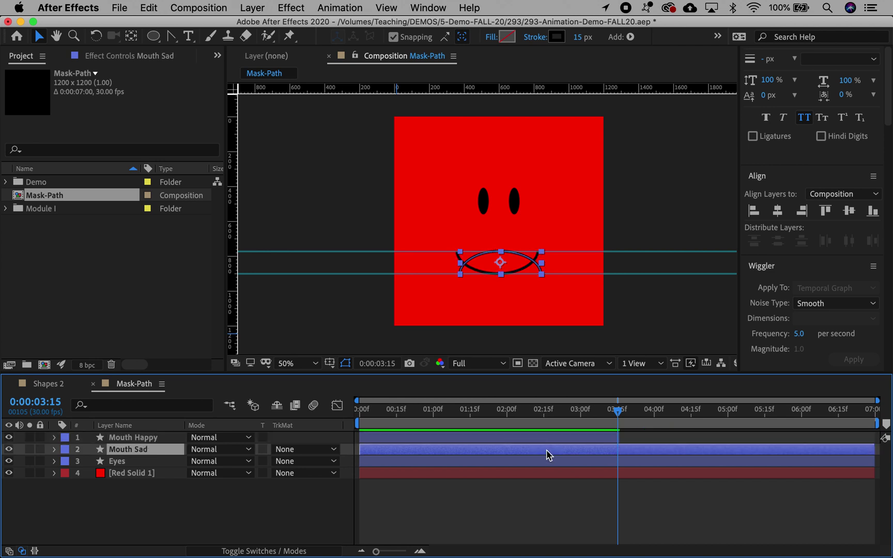
pyautogui.hotkey('alt', '[')
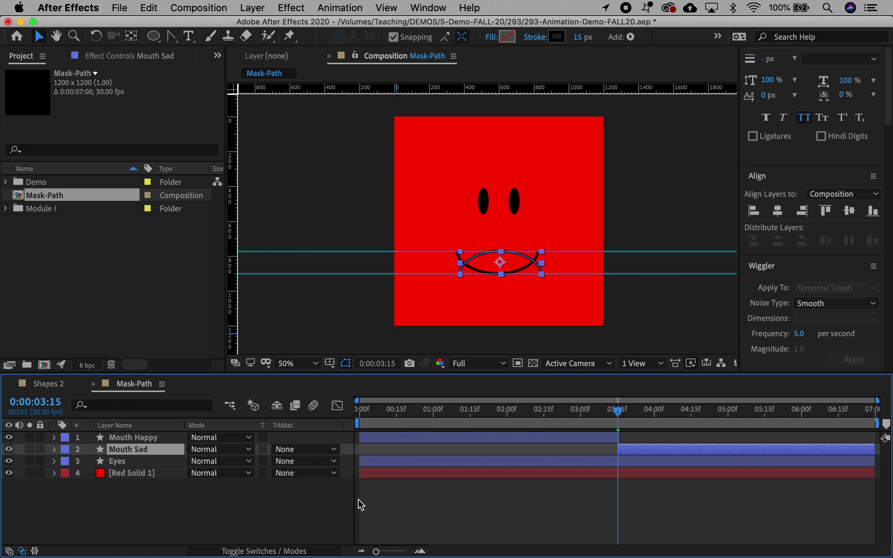
# - Trim one frame off the end of Mouth Happy so it meets Mouth Sad at 0:00:03:15 without overlapping
pyautogui.click(376, 550)
pyautogui.moveTo(378, 552); pyautogui.dragTo(405, 551)
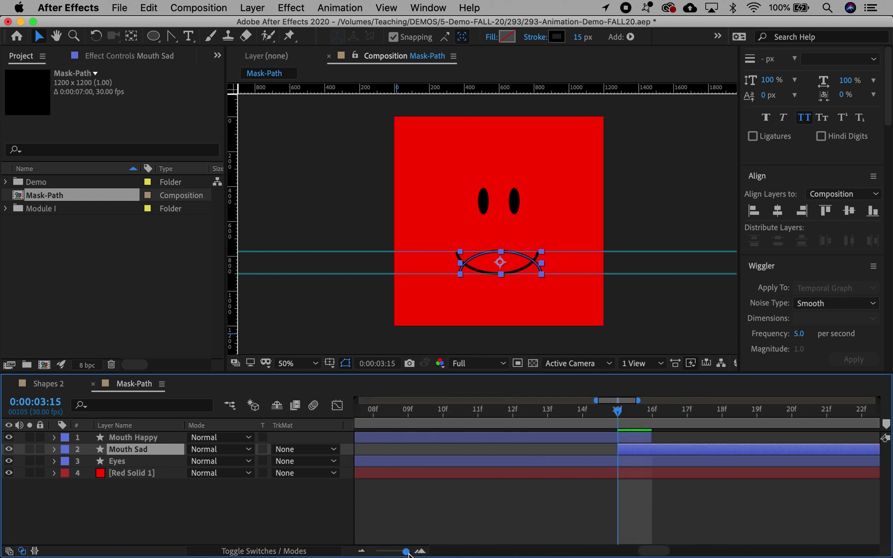
pyautogui.moveTo(649, 432); pyautogui.dragTo(616, 400)
pyautogui.press(';')
pyautogui.press('q')
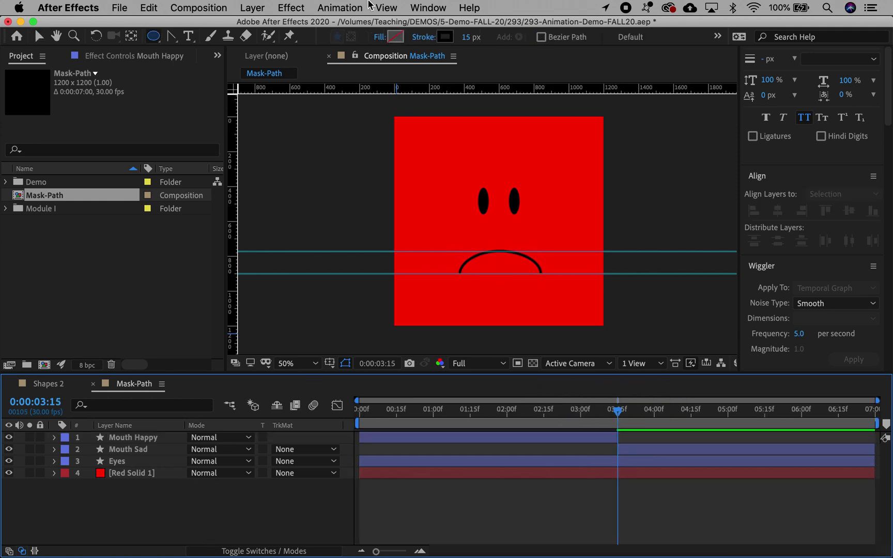
# - Create a new text layer reading "Happy Sad"
pyautogui.click(253, 7)
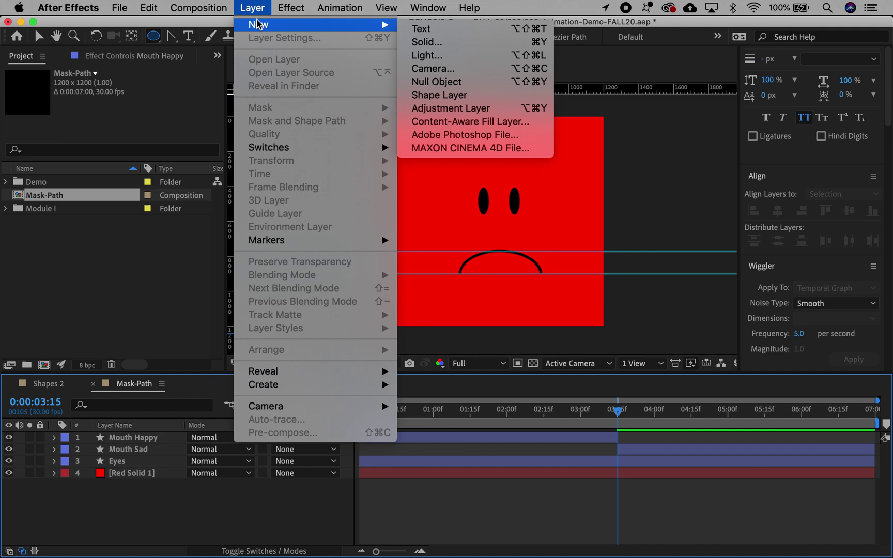
pyautogui.click(423, 28)
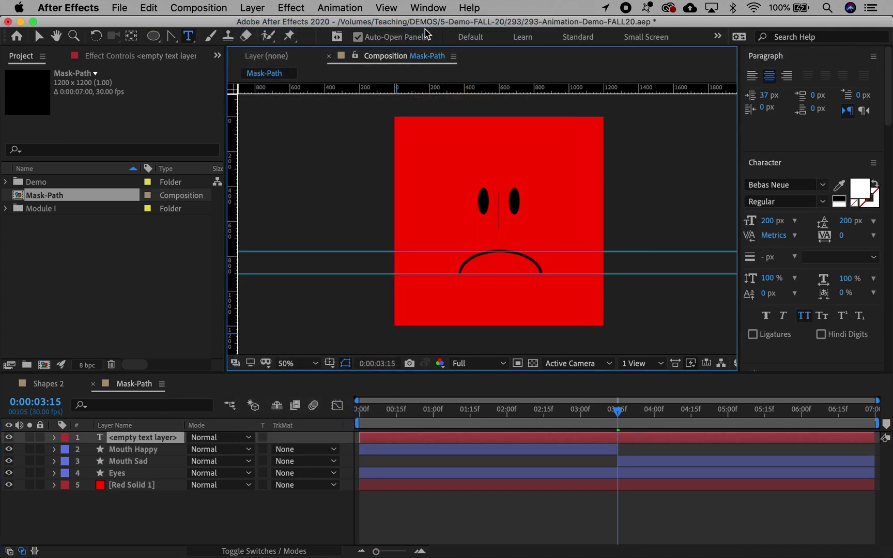
pyautogui.write('Happy')
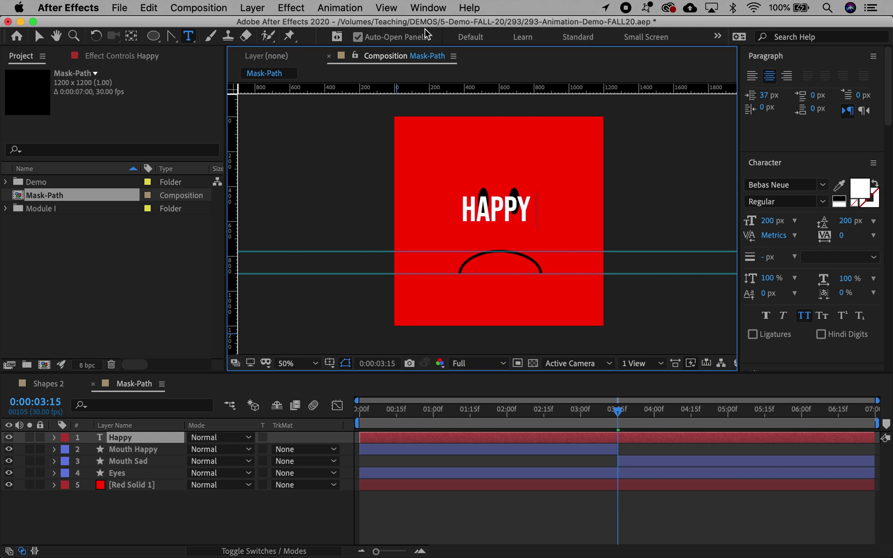
pyautogui.write(' Sad')
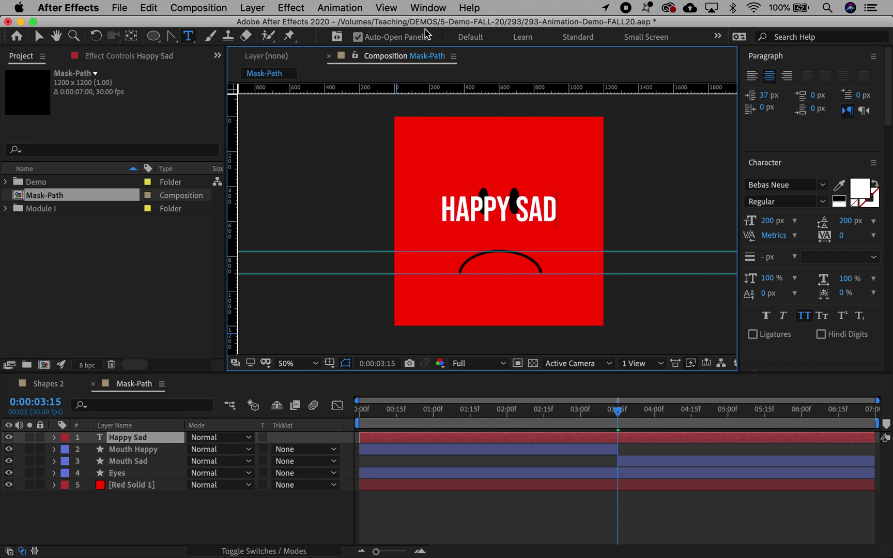
# - Set the fill color of all the "Happy Sad" text to black
pyautogui.press('super+a')
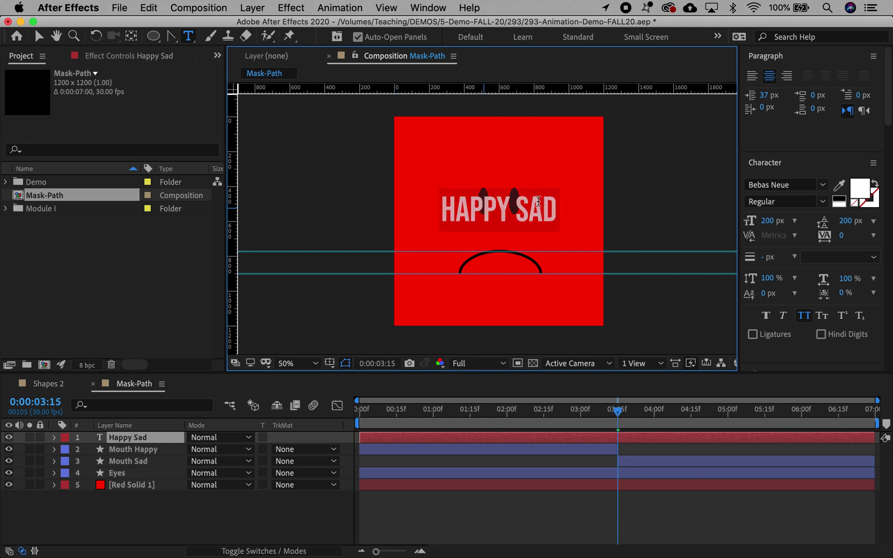
pyautogui.click(860, 192)
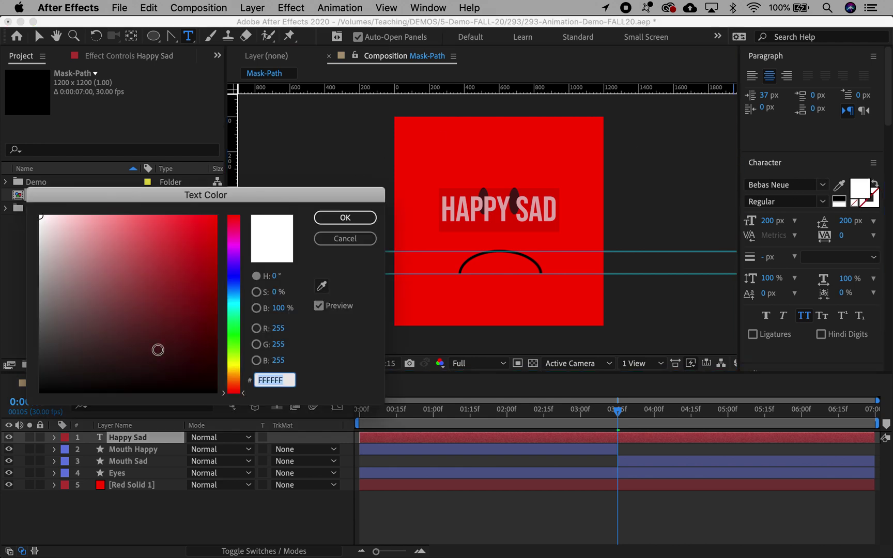
pyautogui.moveTo(157, 351); pyautogui.dragTo(249, 426)
pyautogui.click(344, 218)
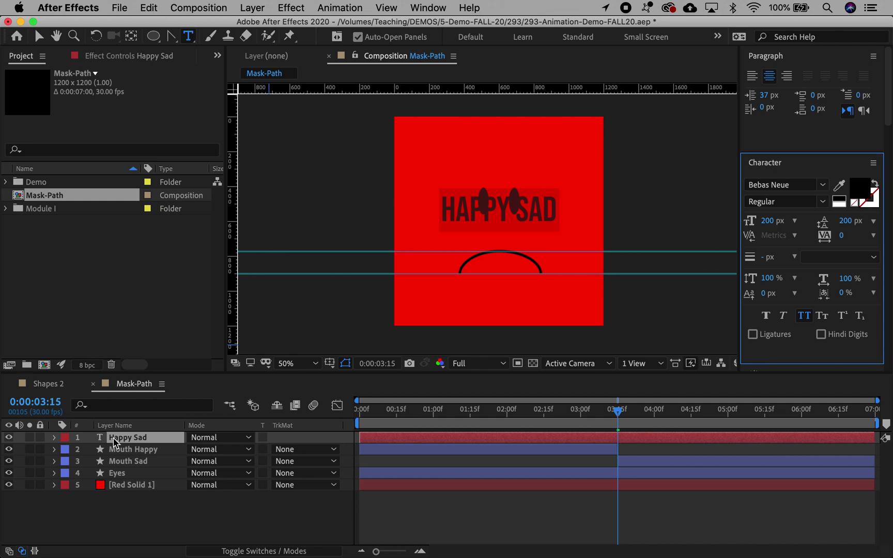
# - Draw a large circular mask on the Happy Sad text layer around the eyes and mouth, and nudge it slightly left
pyautogui.click(157, 39)
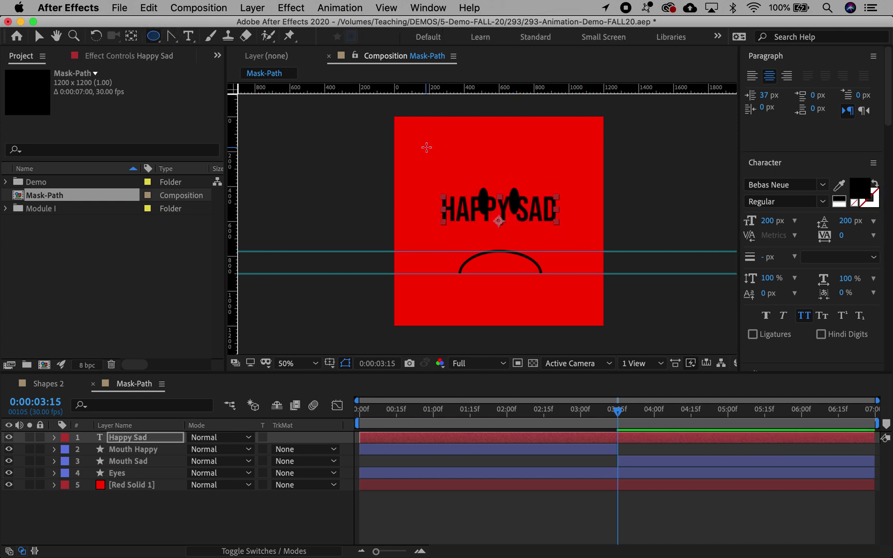
pyautogui.moveTo(426, 147); pyautogui.dragTo(584, 309)
pyautogui.press('Left')
pyautogui.press('Left')
pyautogui.press('Left')
pyautogui.press('Left')
pyautogui.press('Left')
pyautogui.press('Left')
pyautogui.press('Left')
pyautogui.press('Left')
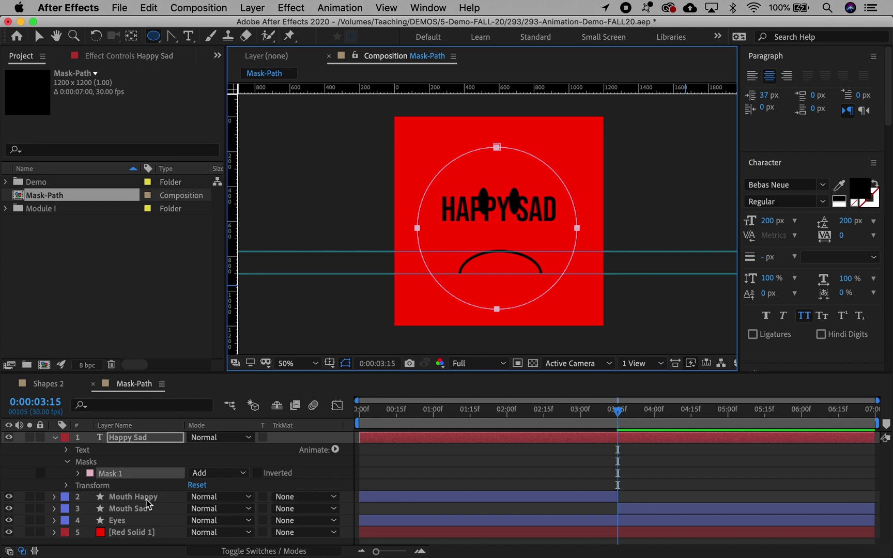
# - Set the Happy Sad layer's text path to Mask 1 in its Path Options
pyautogui.click(120, 497)
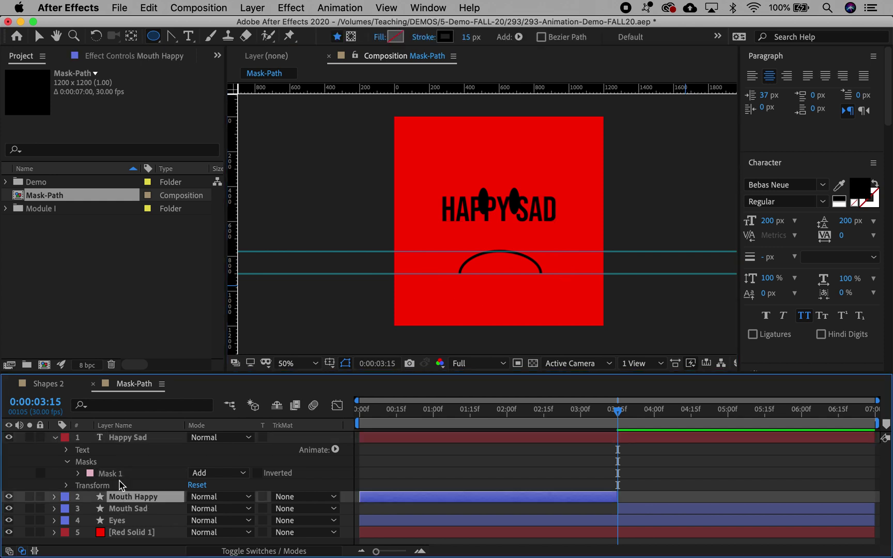
pyautogui.click(110, 473)
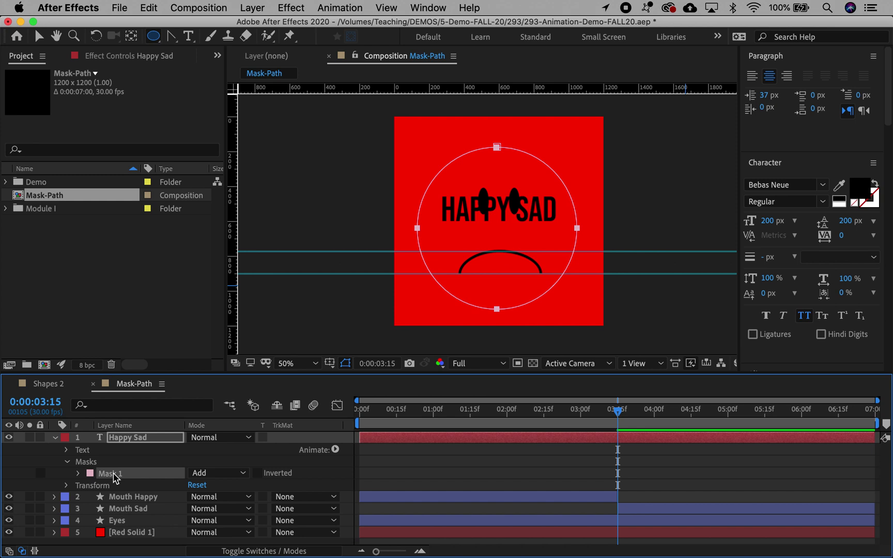
pyautogui.click(66, 450)
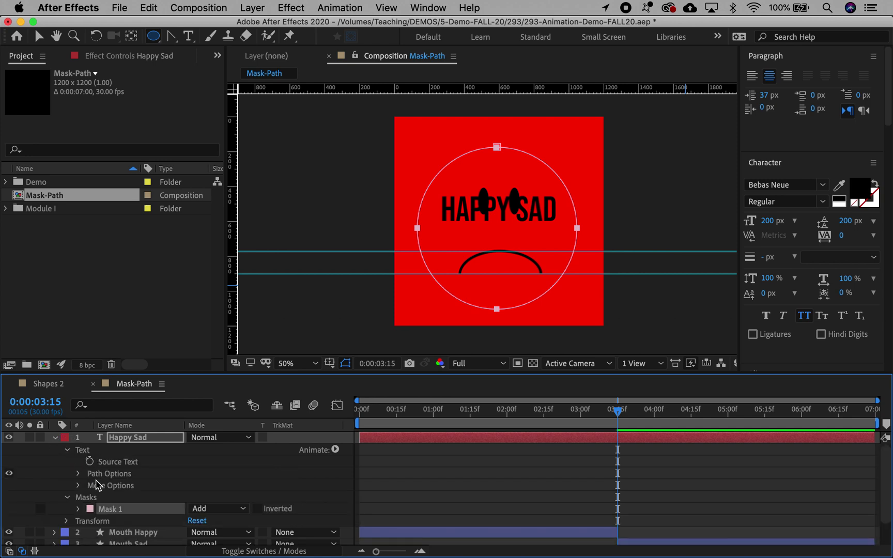
pyautogui.click(77, 474)
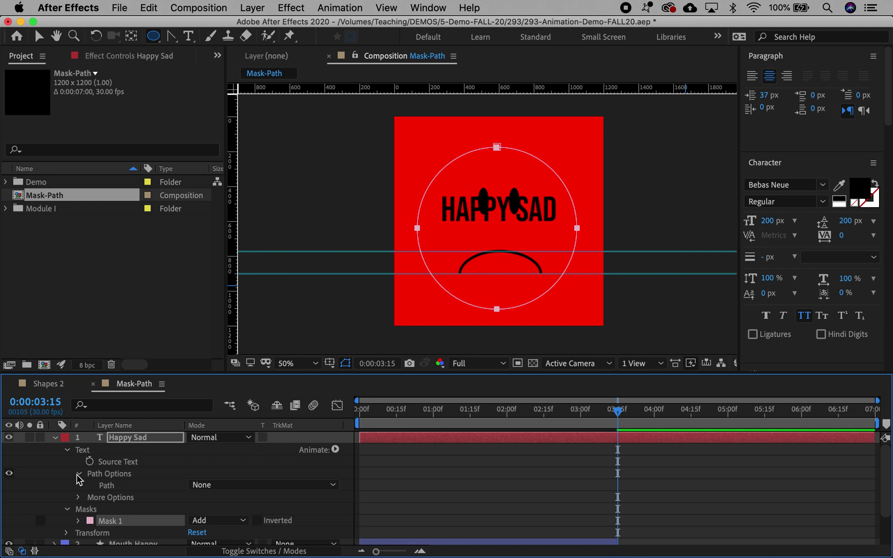
pyautogui.click(222, 486)
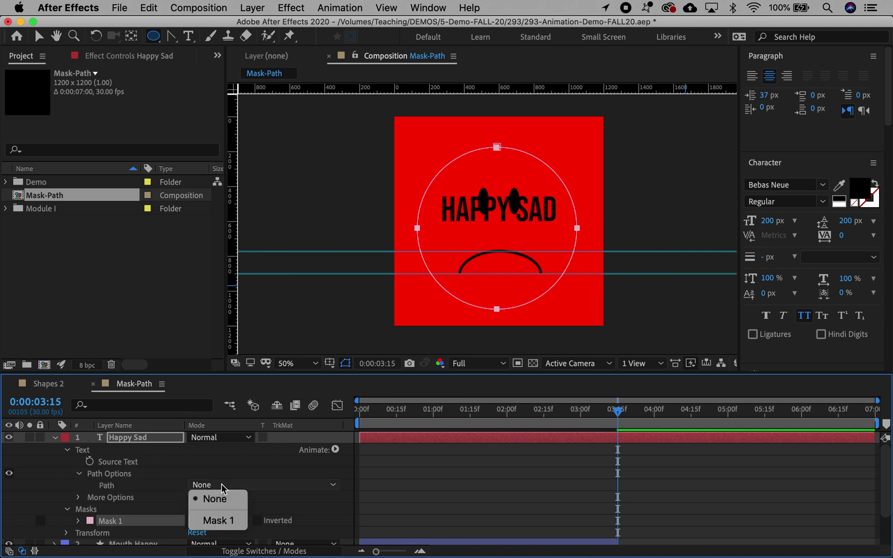
pyautogui.click(219, 521)
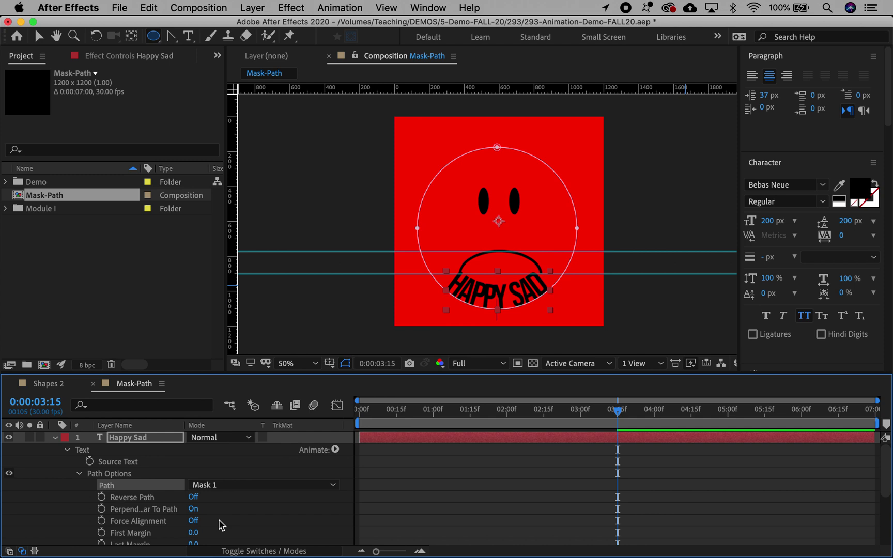
# - Try the text's path options with First Margin 18.0, Force Alignment on and Perpendicular To Path off, restoring both switches
pyautogui.scroll(-4, 212, 512)
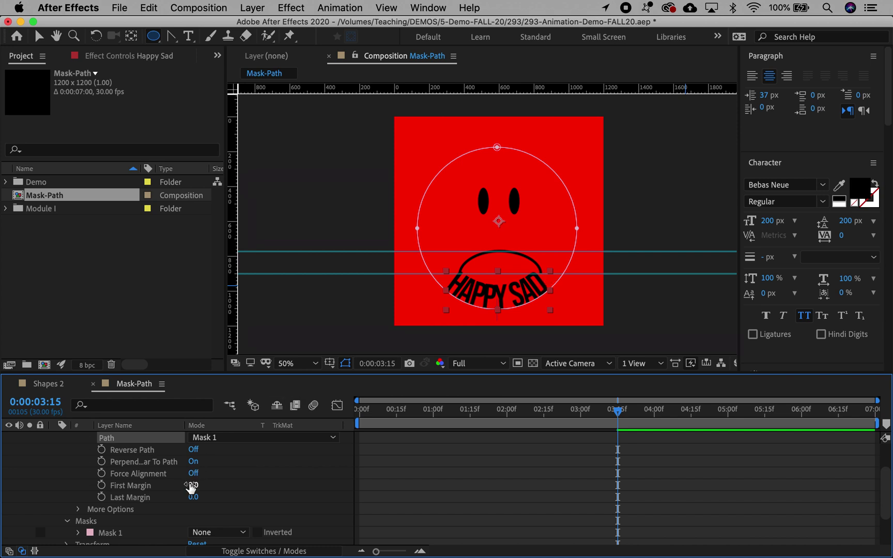
pyautogui.moveTo(190, 487); pyautogui.dragTo(168, 453)
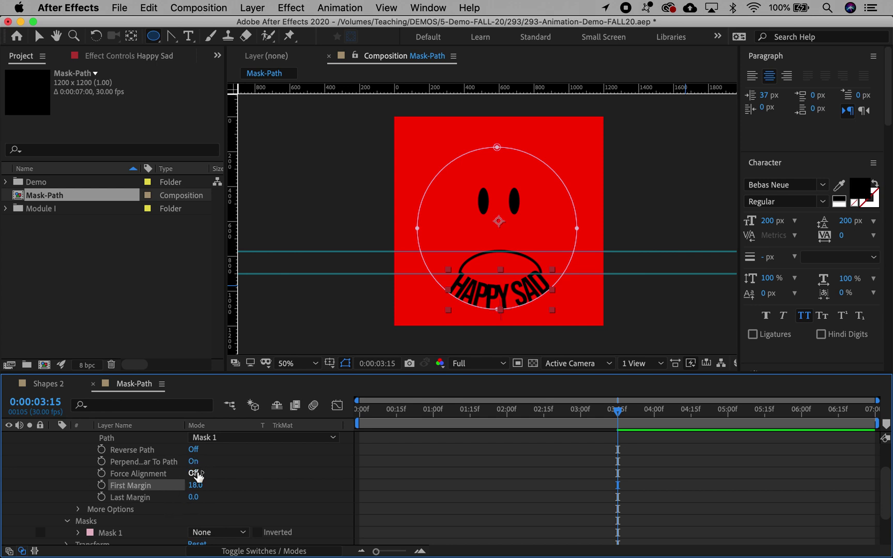
pyautogui.click(193, 473)
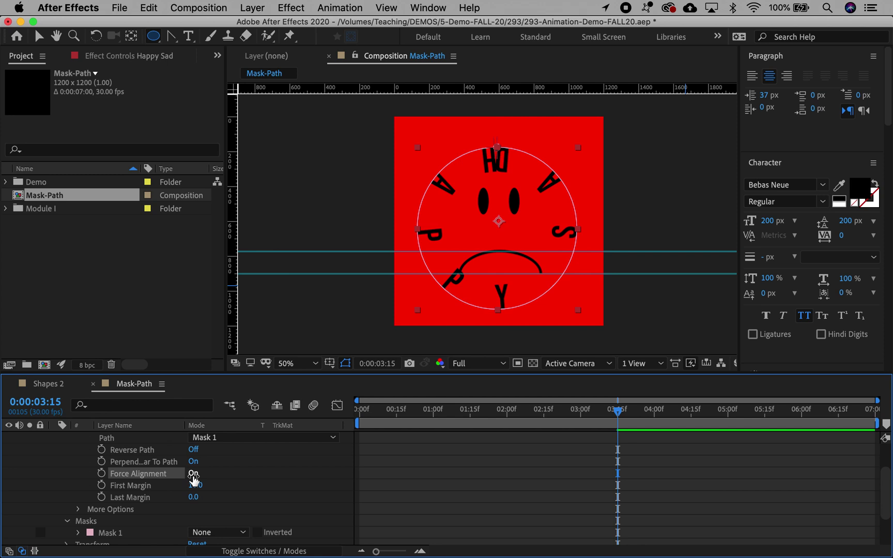
pyautogui.click(193, 474)
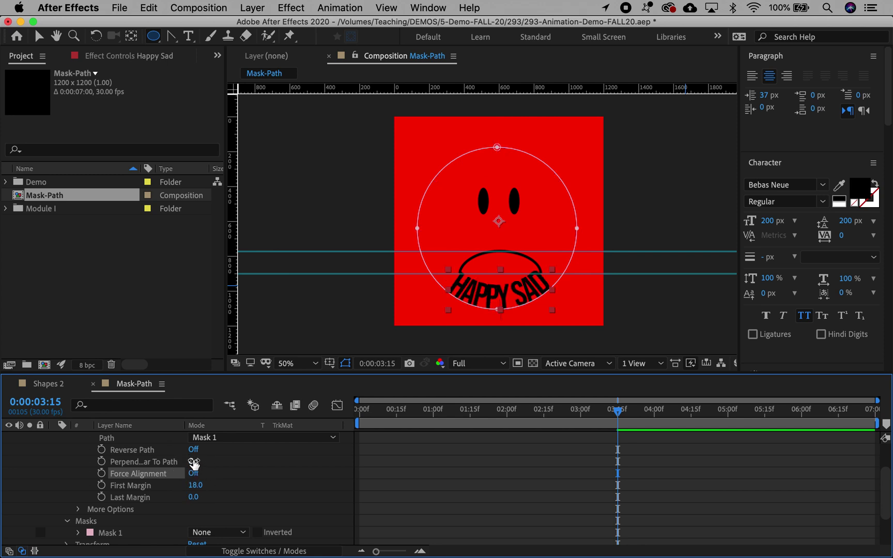
pyautogui.click(193, 461)
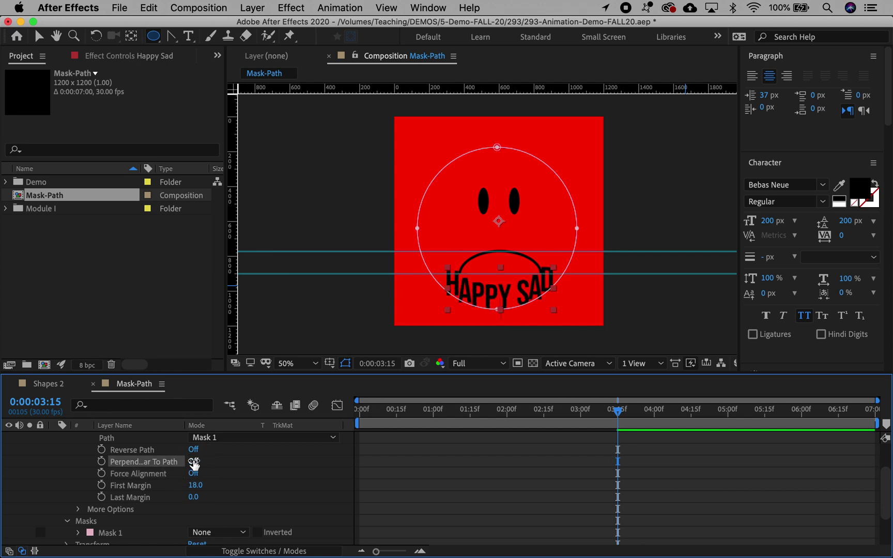
pyautogui.click(193, 462)
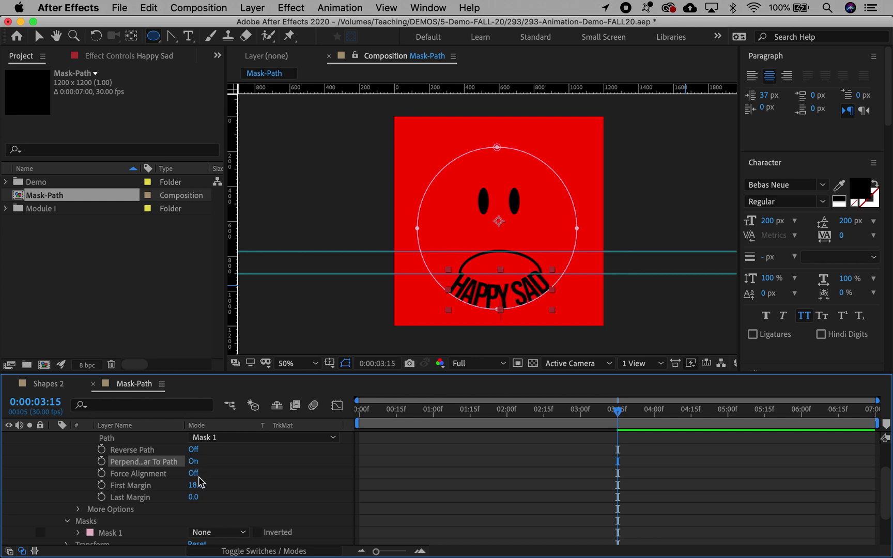
# - Turn on Reverse Path for the Happy Sad text and set its First Margin to -184.0
pyautogui.click(193, 449)
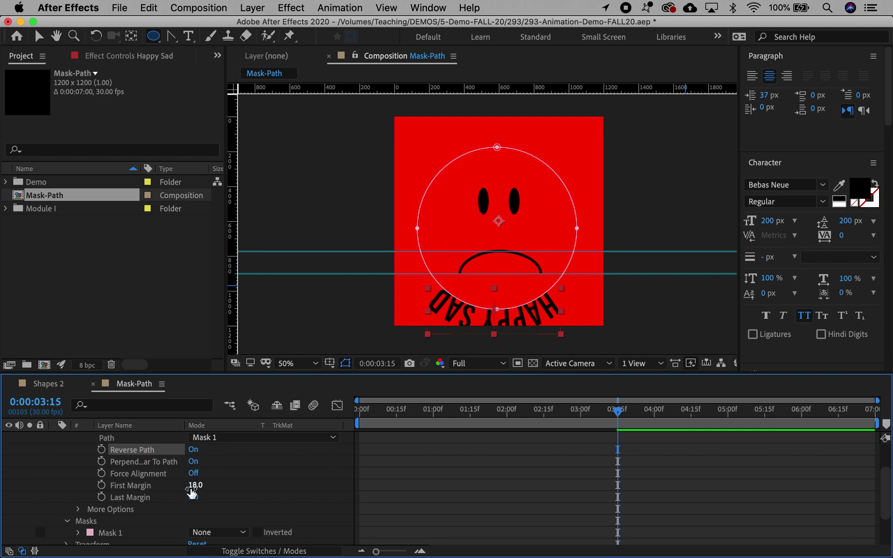
pyautogui.moveTo(195, 484); pyautogui.dragTo(145, 511)
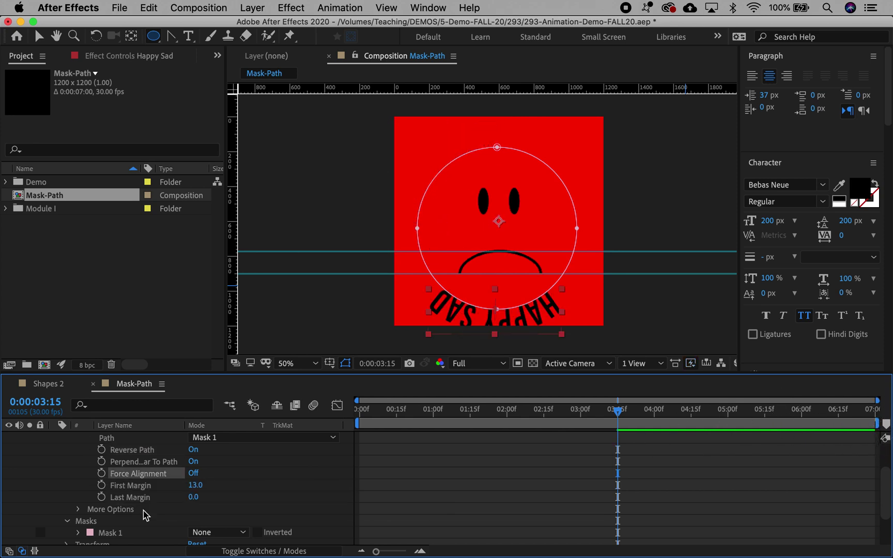
pyautogui.moveTo(201, 486); pyautogui.dragTo(4, 427)
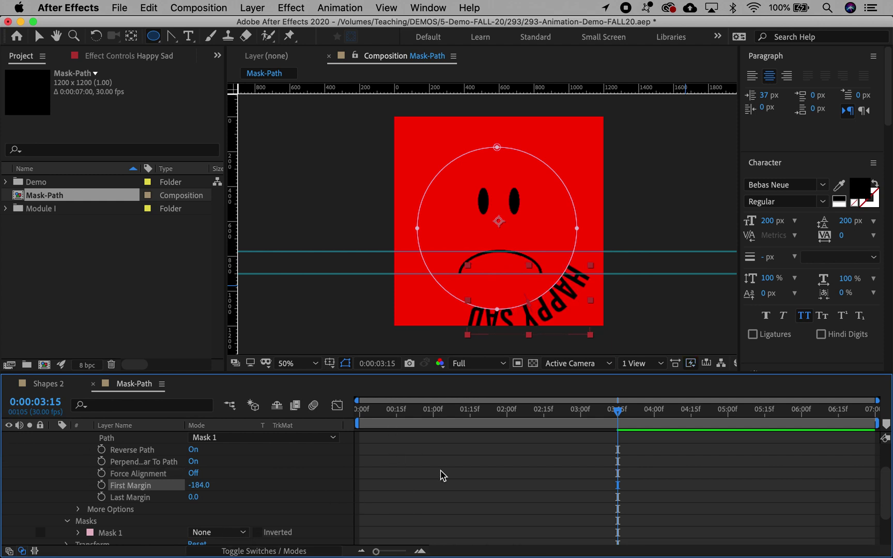
# - Scale the Mouth Happy, Mouth Sad and Eyes layers together to 75%
pyautogui.scroll(4, 440, 475)
pyautogui.click(56, 438)
pyautogui.click(139, 509)
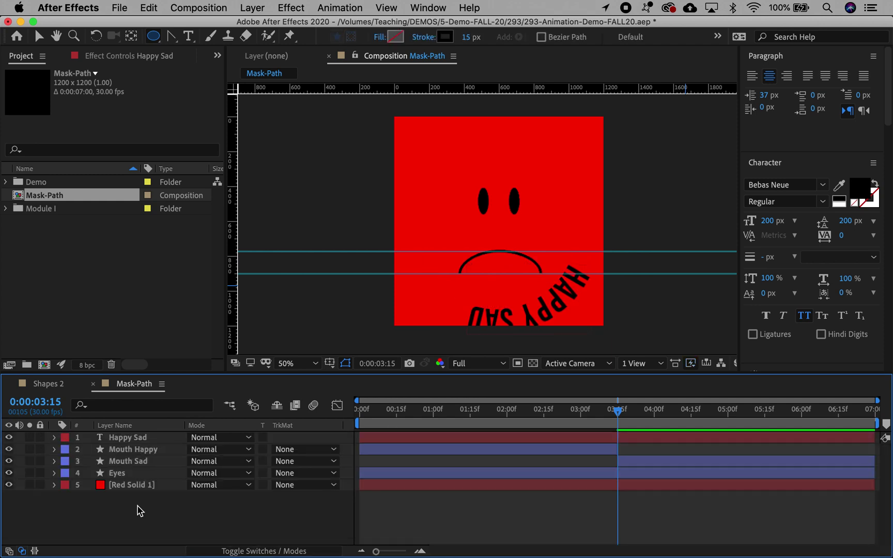
pyautogui.click(128, 474)
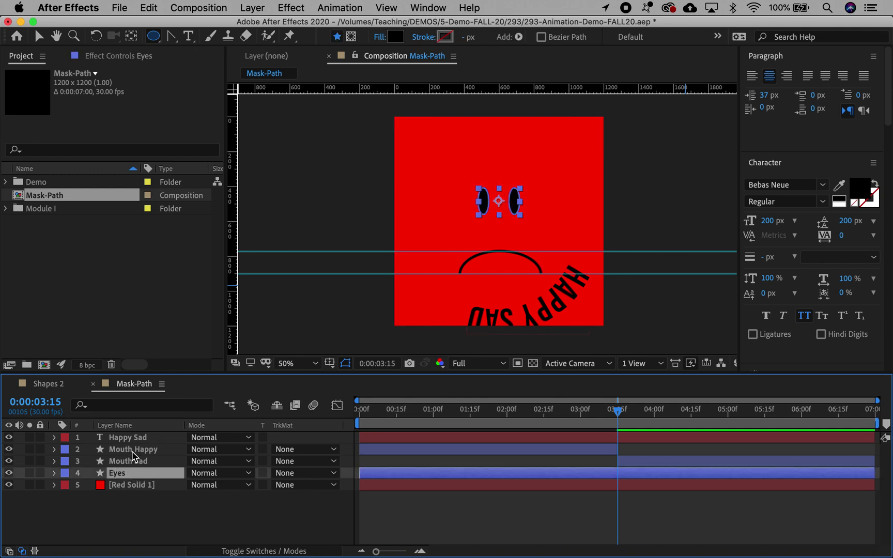
pyautogui.keyDown('shift'); pyautogui.click(132, 451); pyautogui.keyUp('shift')
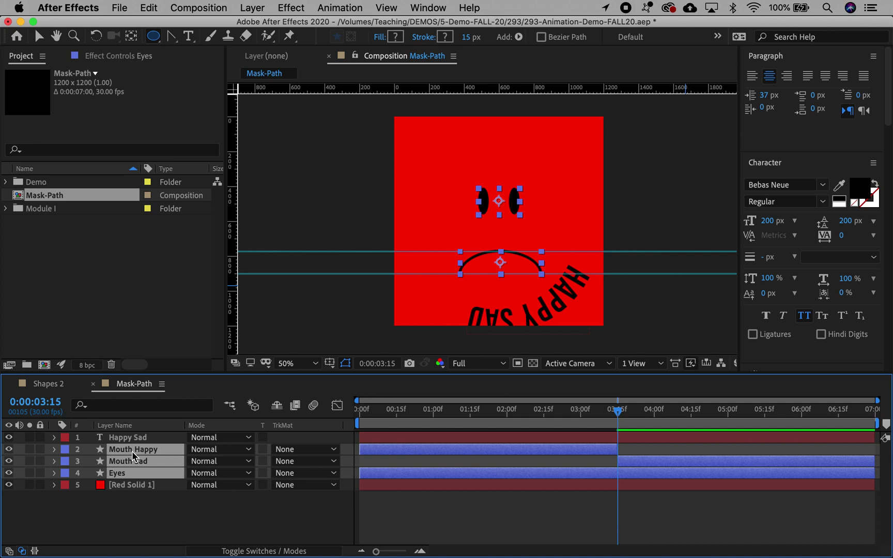
pyautogui.press('s')
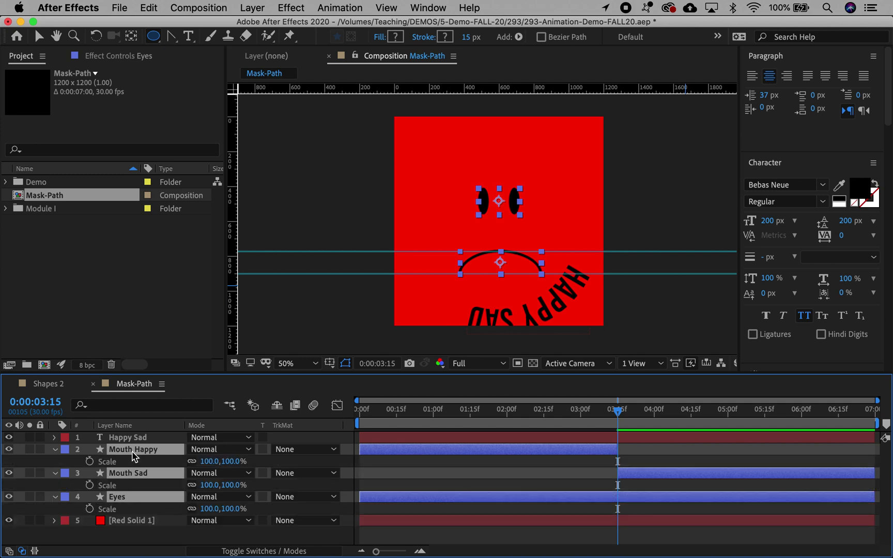
pyautogui.click(209, 461)
pyautogui.write('75')
pyautogui.press('Return')
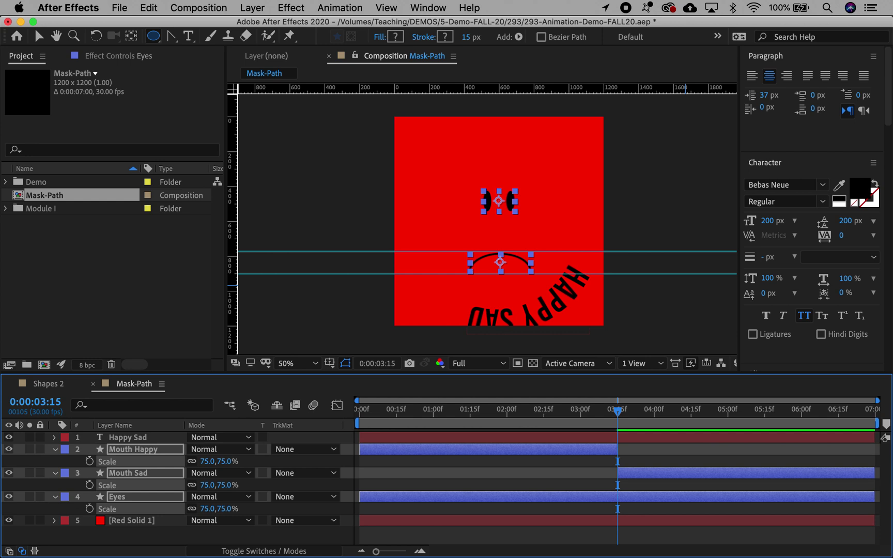
# - Set the font size of the whole Happy Sad text to 125 px
pyautogui.click(131, 437)
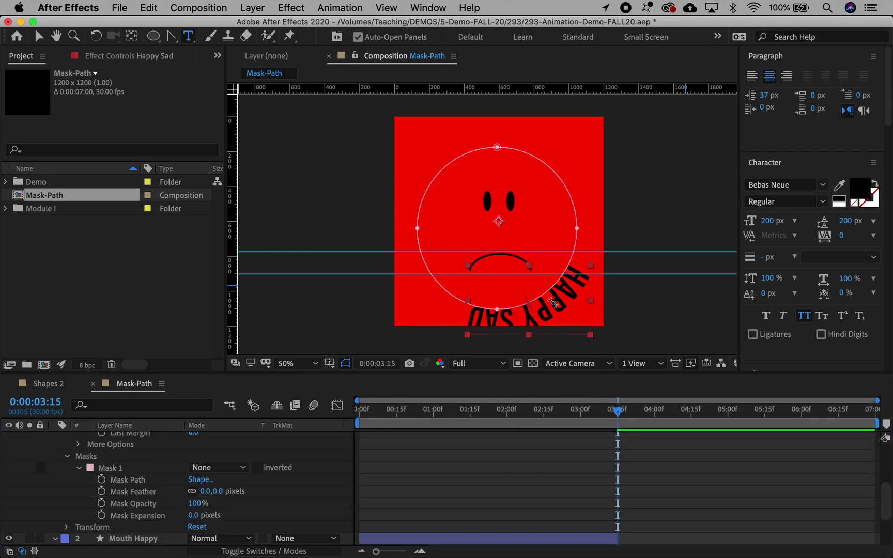
pyautogui.doubleClick(553, 301)
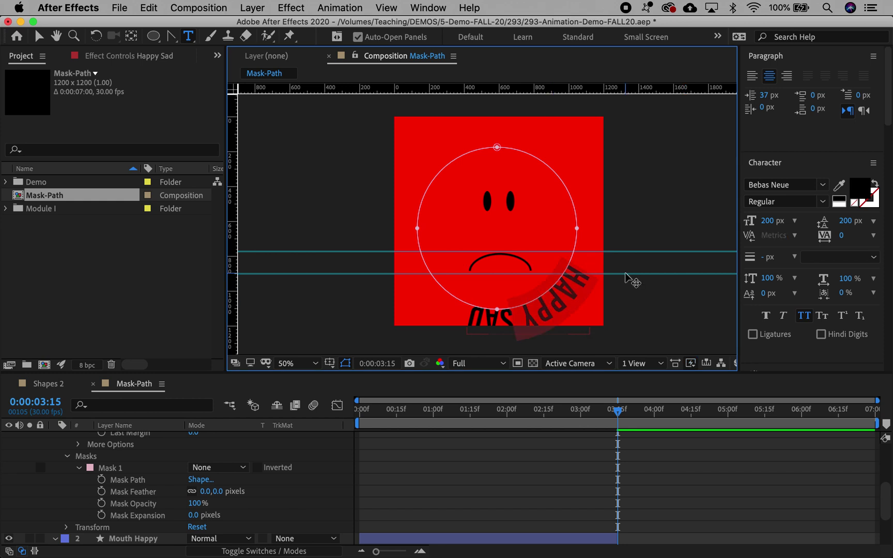
pyautogui.click(767, 226)
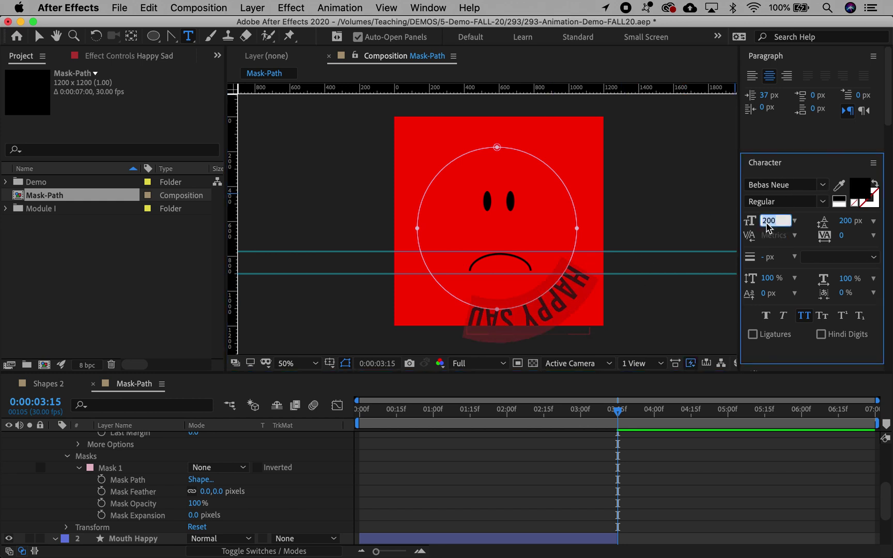
pyautogui.write('100')
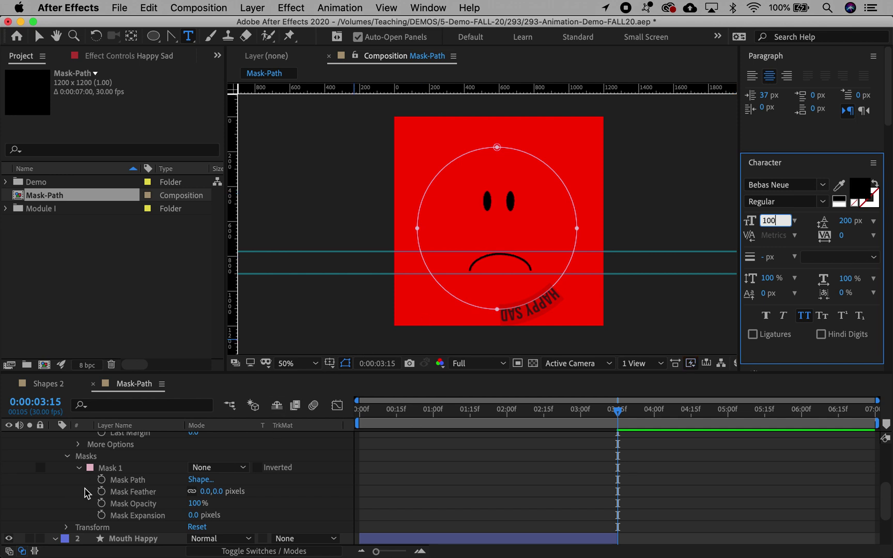
pyautogui.press('BackSpace')
pyautogui.write('25')
pyautogui.press('Return')
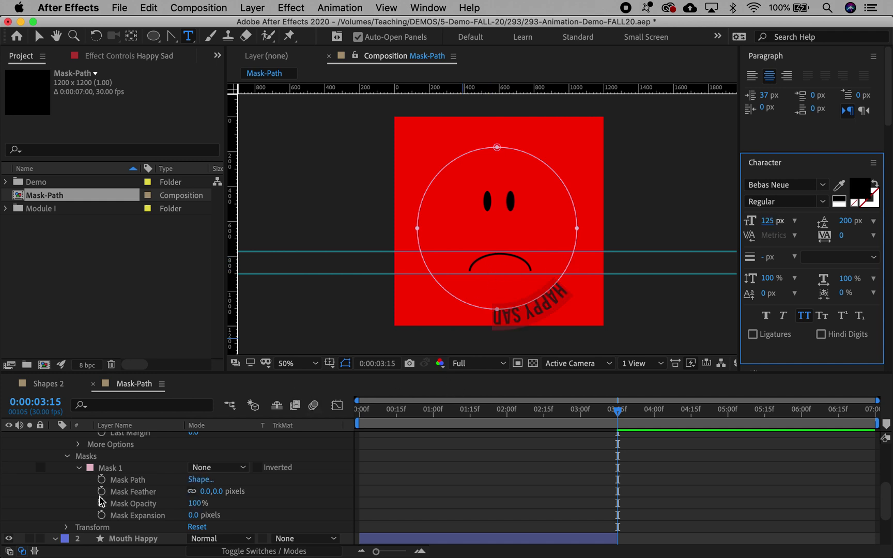
# - Turn off Reverse Path, space Happy and Sad to opposite sides of the circle, and set First Margin to 100.0
pyautogui.scroll(3, 102, 509)
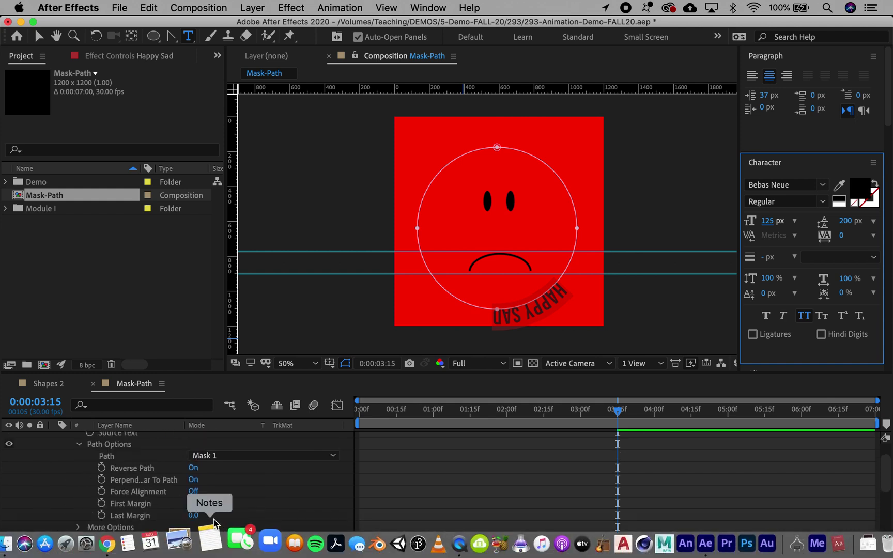
pyautogui.click(195, 468)
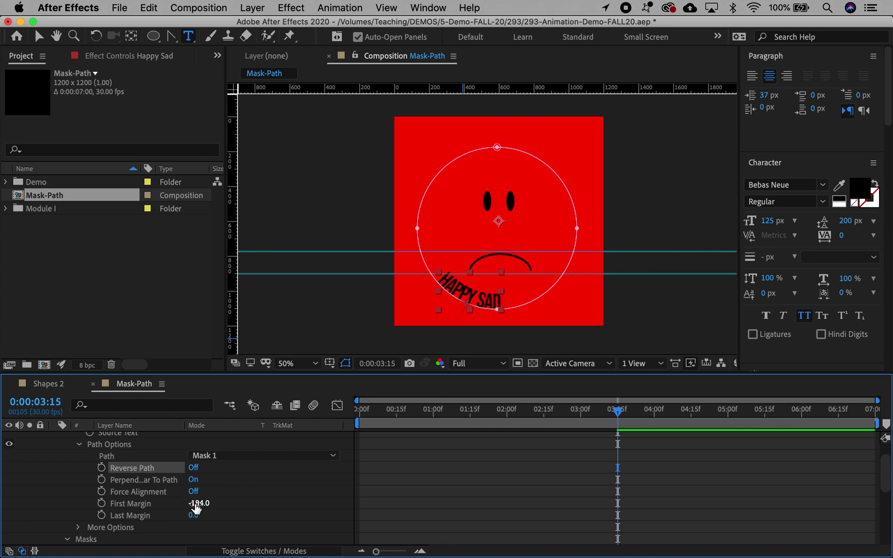
pyautogui.moveTo(198, 503); pyautogui.dragTo(129, 337)
pyautogui.click(491, 299)
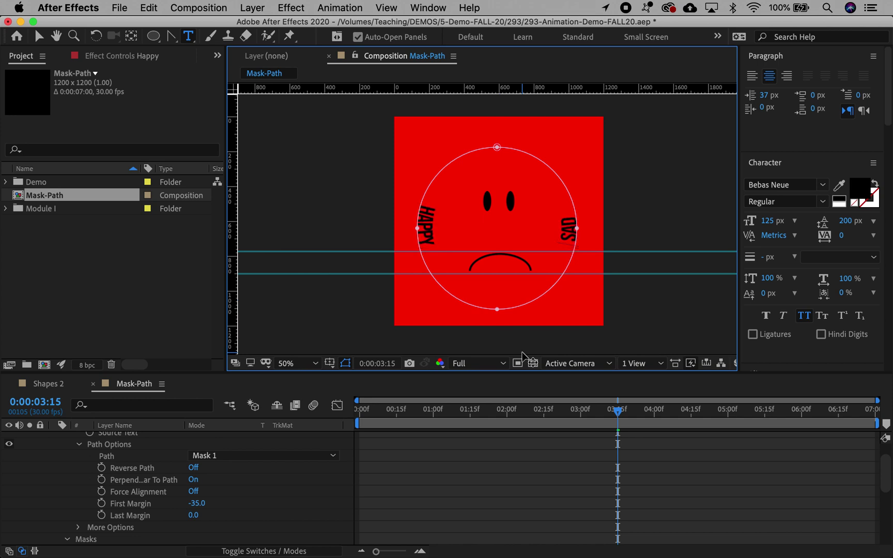
pyautogui.moveTo(195, 503); pyautogui.dragTo(396, 551)
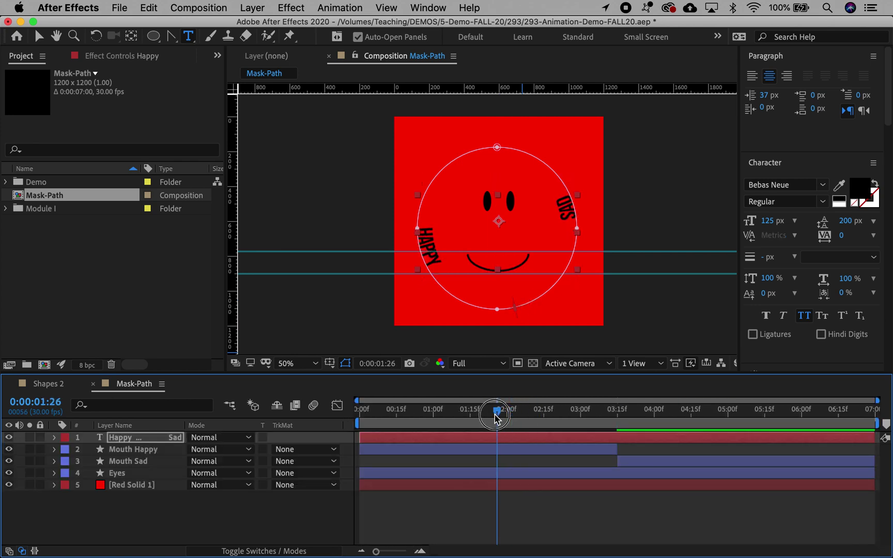
# - Start keyframing the text's First Margin at 0:00:00:00 with a value of 703.0, placing Happy at the bottom of the circle
pyautogui.moveTo(499, 418); pyautogui.dragTo(342, 422)
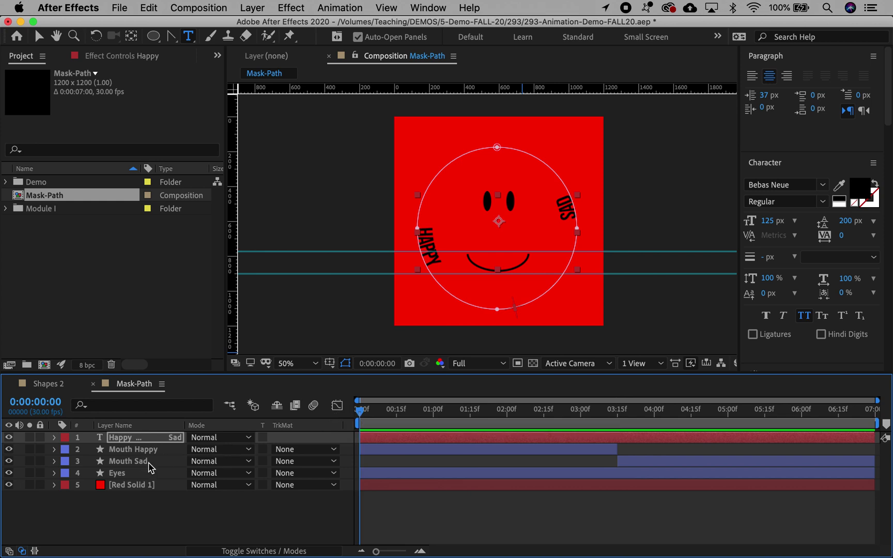
pyautogui.click(131, 441)
pyautogui.press('u')
pyautogui.press('u')
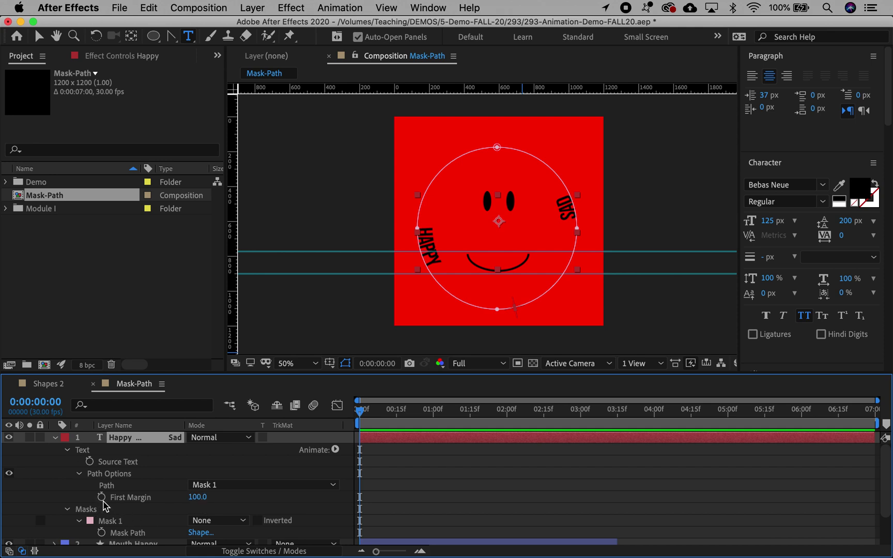
pyautogui.click(102, 497)
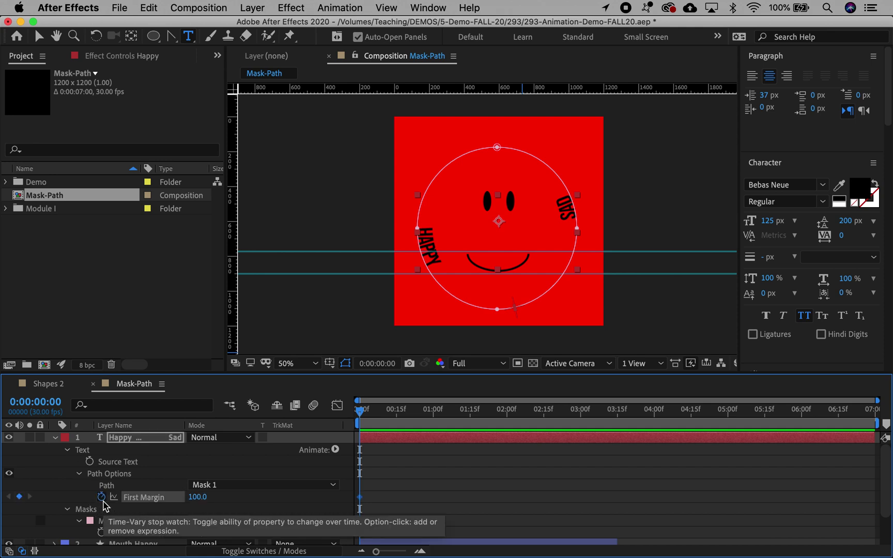
pyautogui.moveTo(197, 497); pyautogui.dragTo(370, 487)
pyautogui.moveTo(377, 487); pyautogui.dragTo(379, 487)
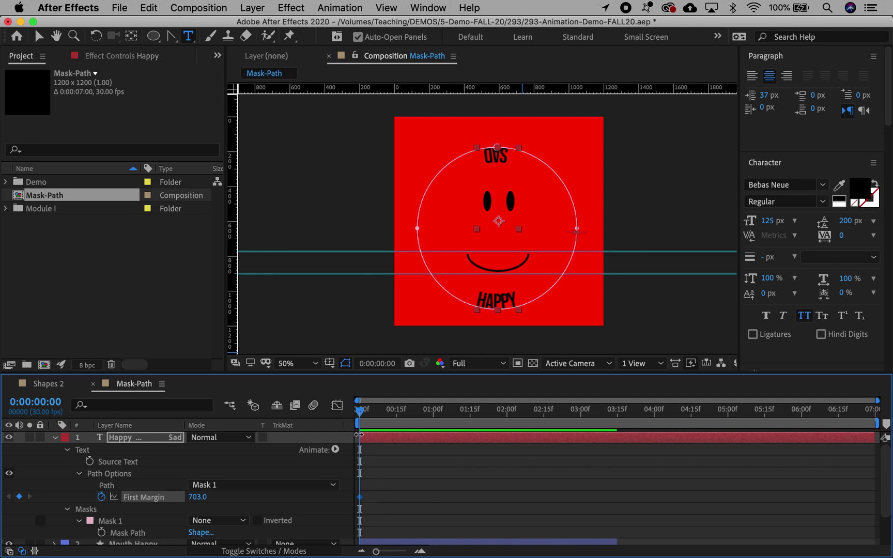
# - Add a First Margin keyframe of 2138.0 at 0:00:03:15, placing Sad at the bottom of the circle
pyautogui.moveTo(362, 411); pyautogui.dragTo(617, 433)
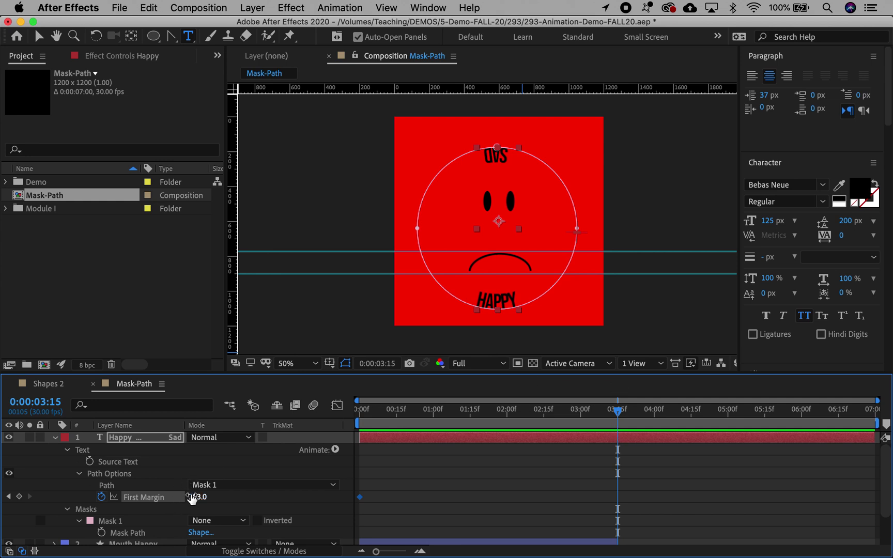
pyautogui.moveTo(191, 497); pyautogui.dragTo(718, 467)
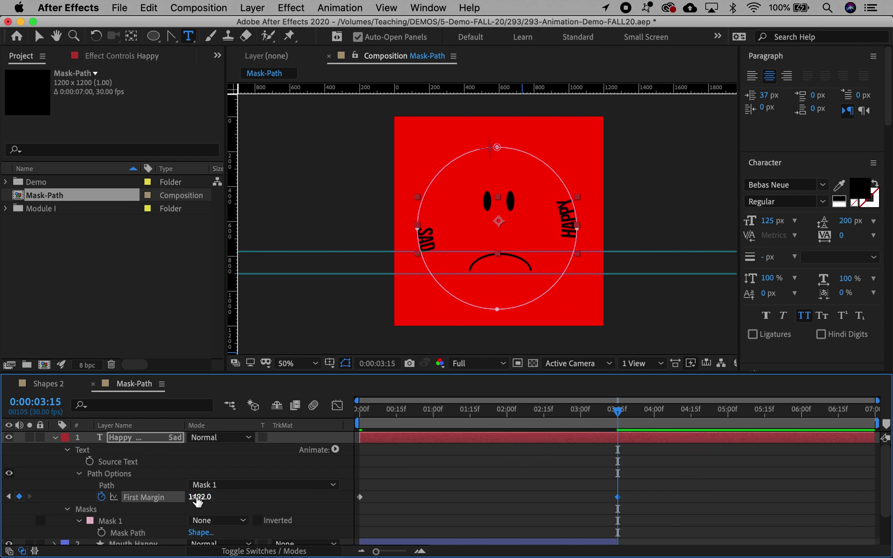
pyautogui.moveTo(252, 496); pyautogui.dragTo(610, 462)
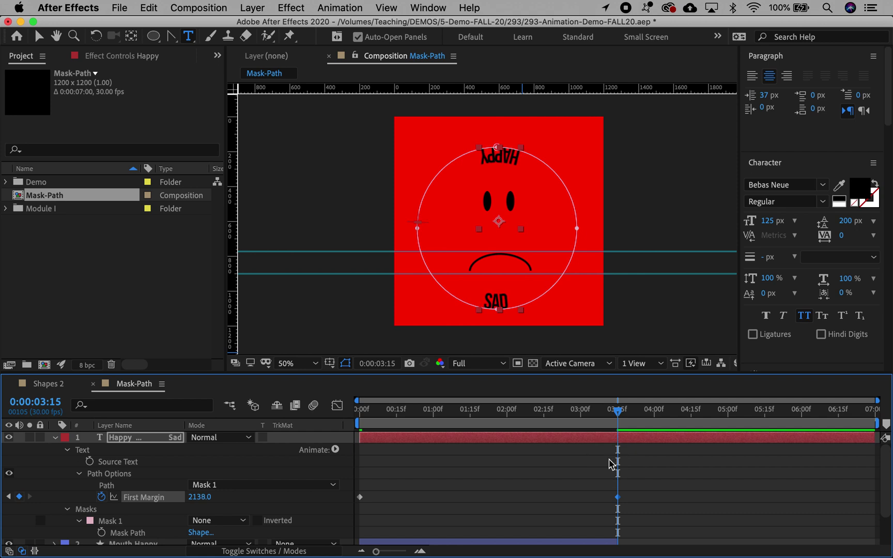
# - Add a First Margin keyframe of 3467.0 at 0:00:06:29 and preview the rotating text
pyautogui.moveTo(619, 413); pyautogui.dragTo(873, 406)
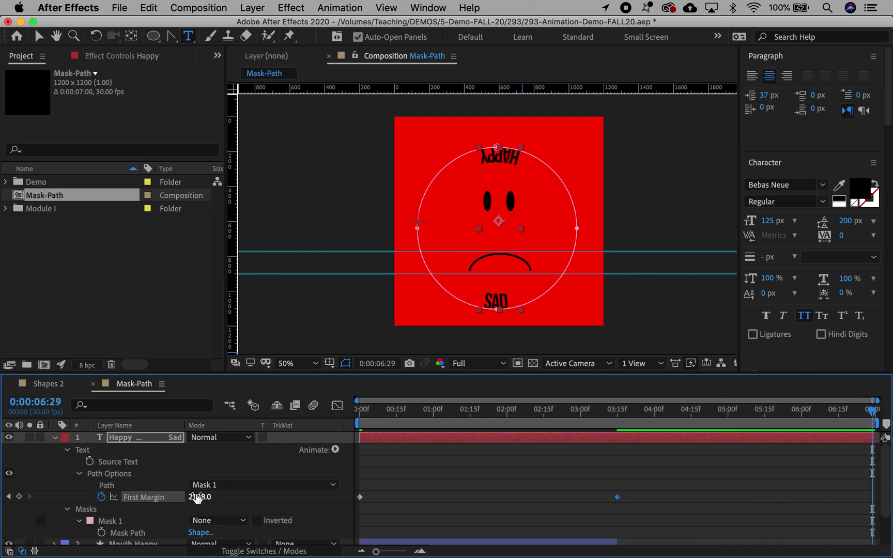
pyautogui.moveTo(197, 494); pyautogui.dragTo(476, 457)
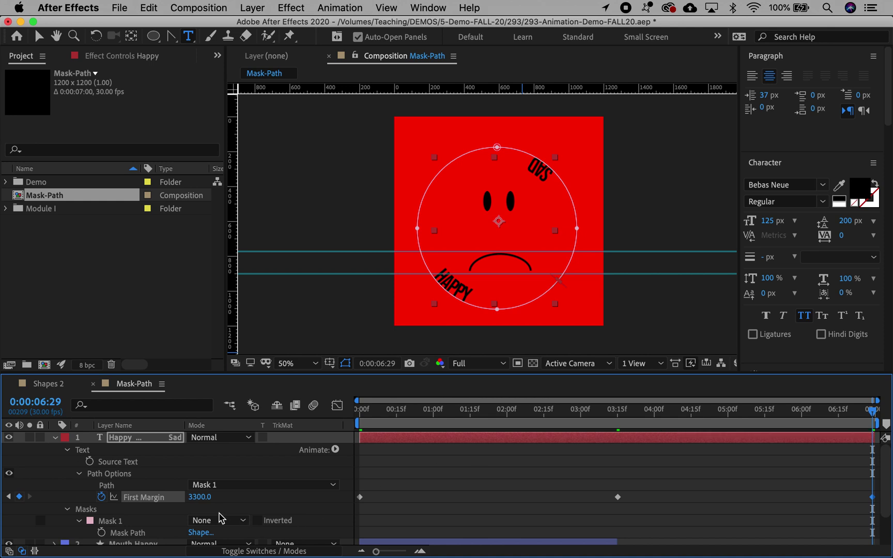
pyautogui.moveTo(197, 498); pyautogui.dragTo(308, 493)
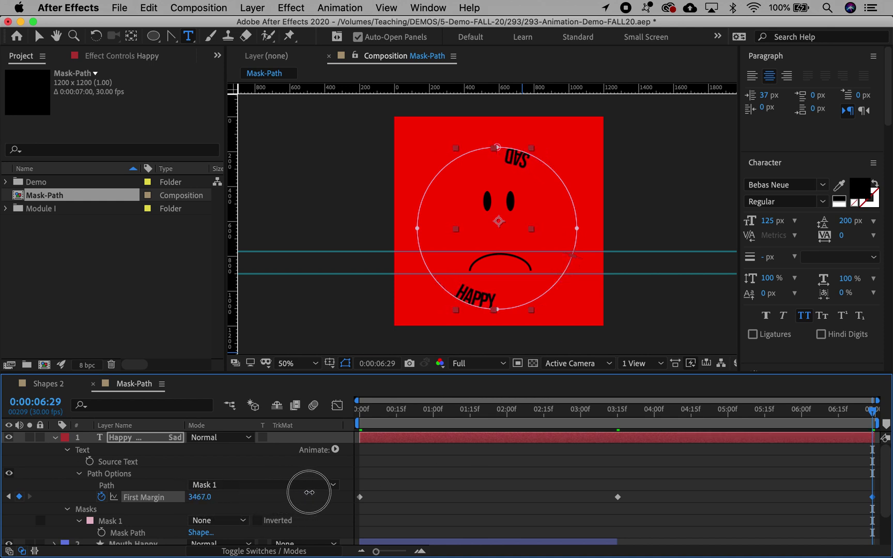
pyautogui.press('space')
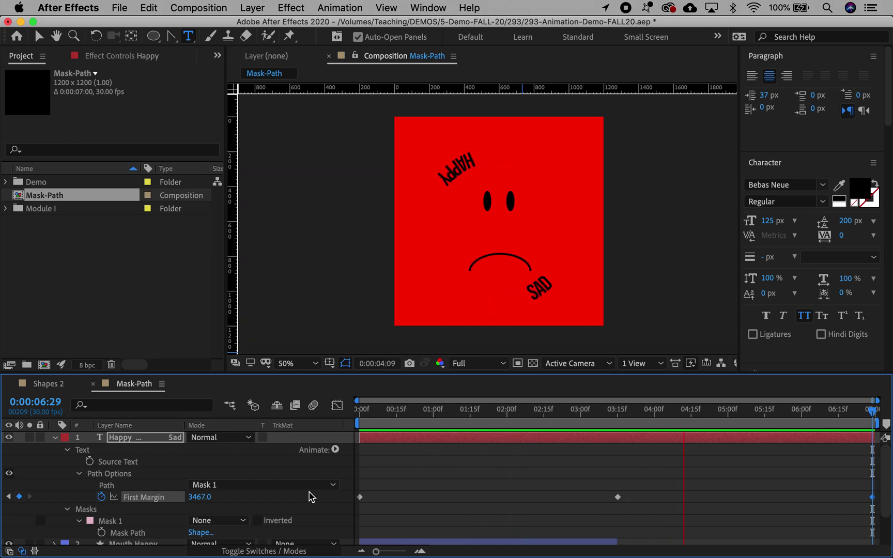
pyautogui.press('space')
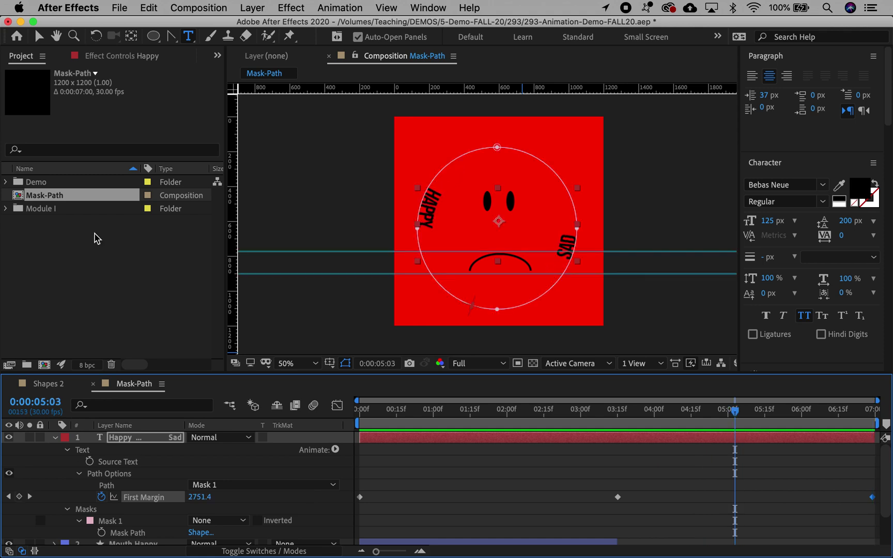
# - Export the Mask-Path composition to the Adobe Media Encoder queue
pyautogui.click(122, 8)
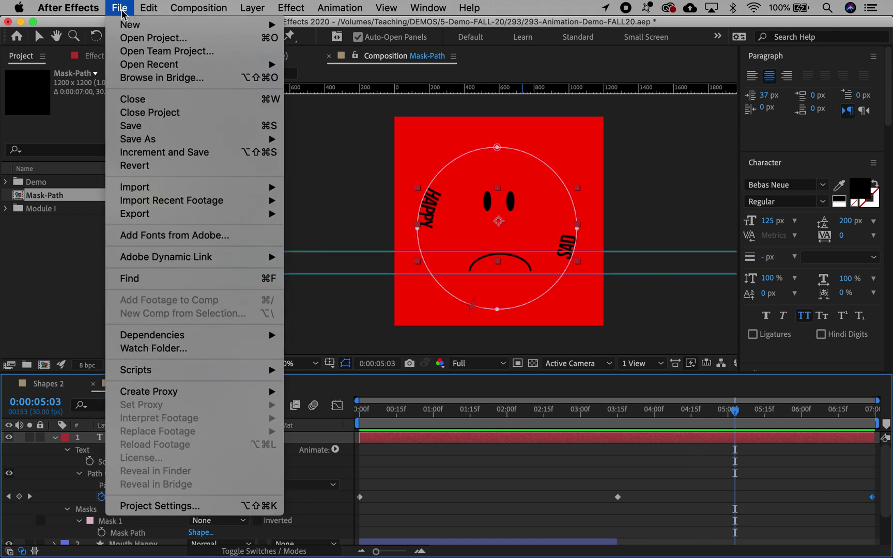
pyautogui.moveTo(135, 216)
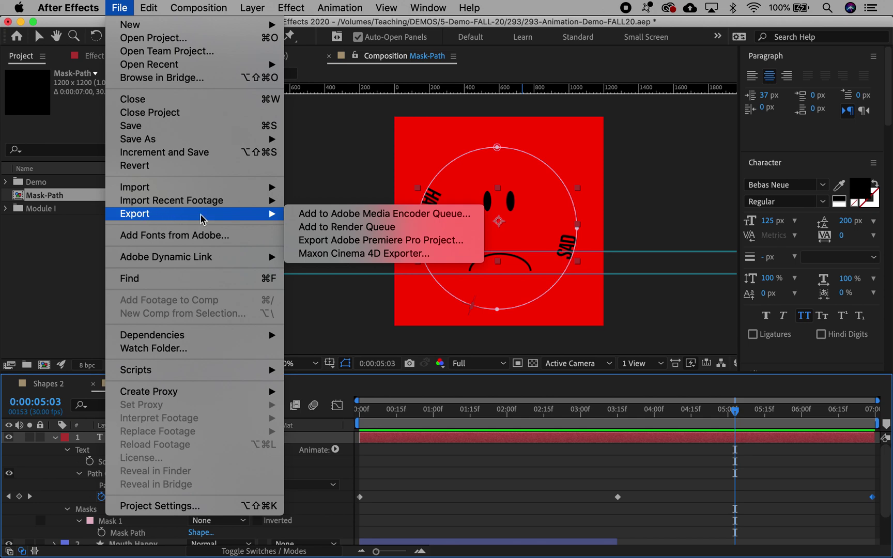
pyautogui.click(331, 215)
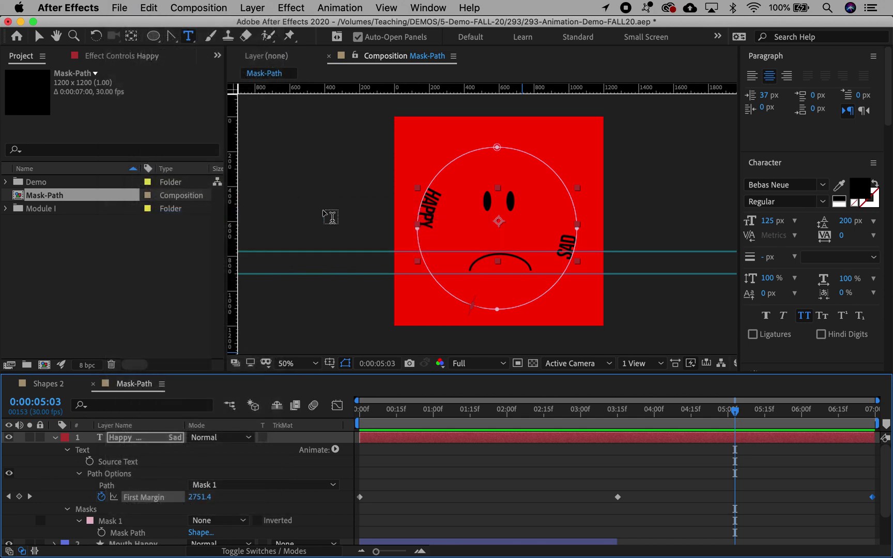